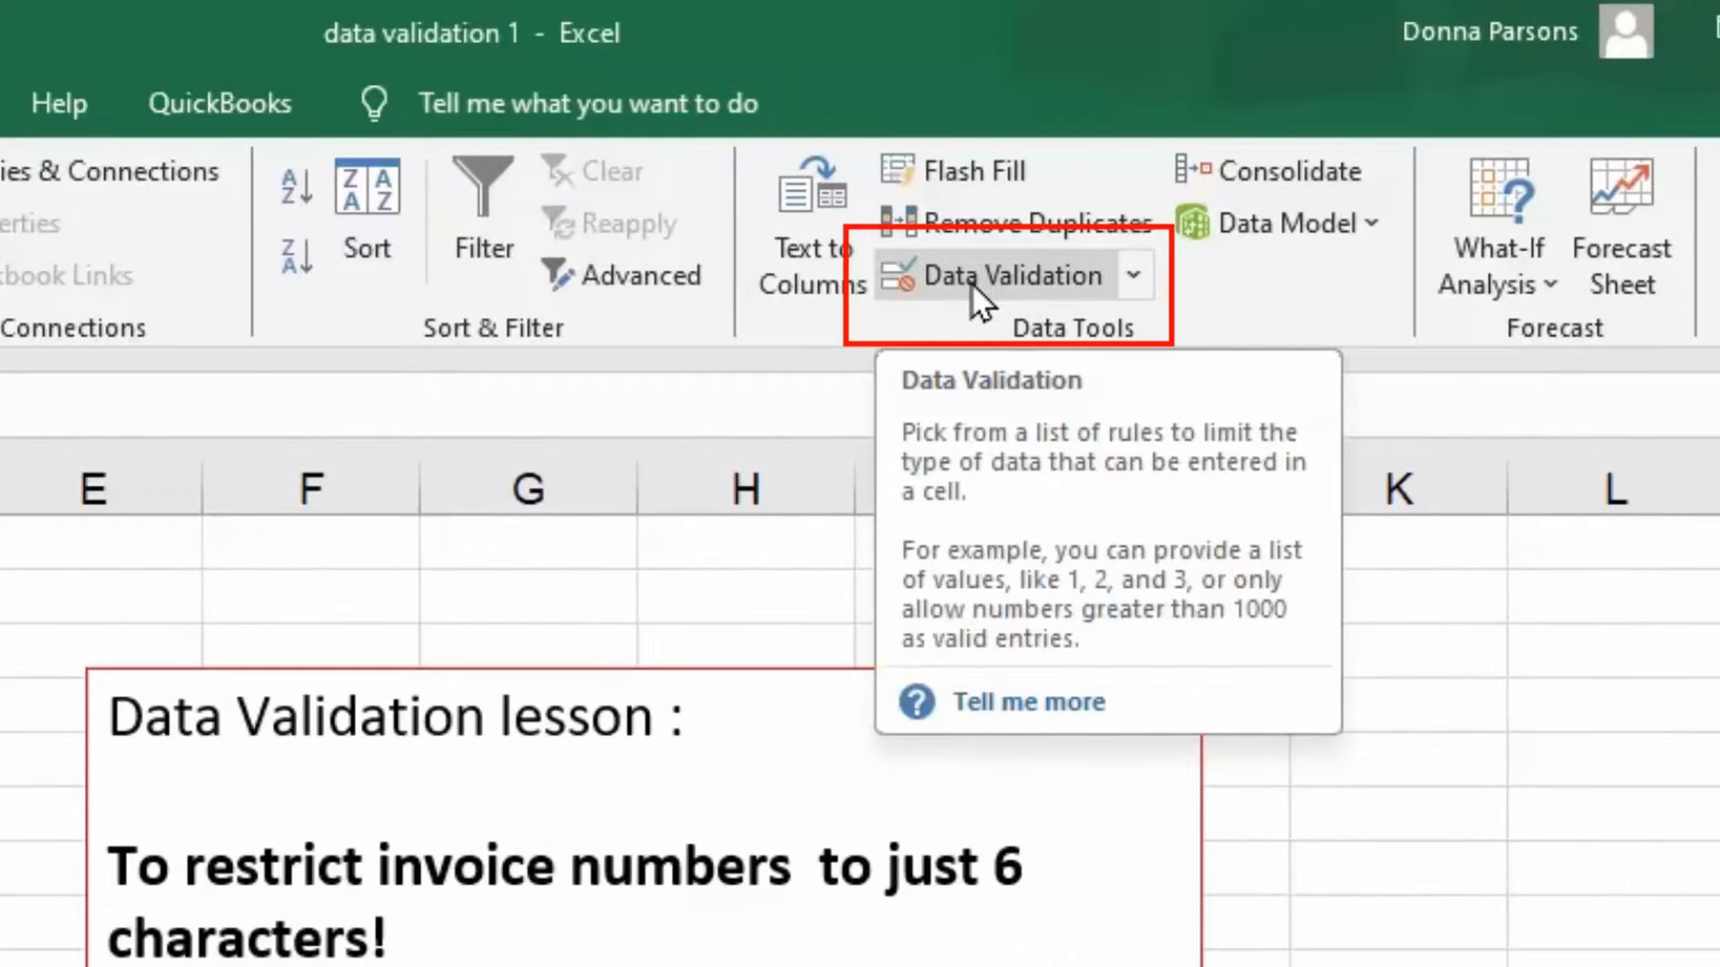
Open data validation for the first invoice number cell and set its criteria to Text length with the between condition.
click(971, 282)
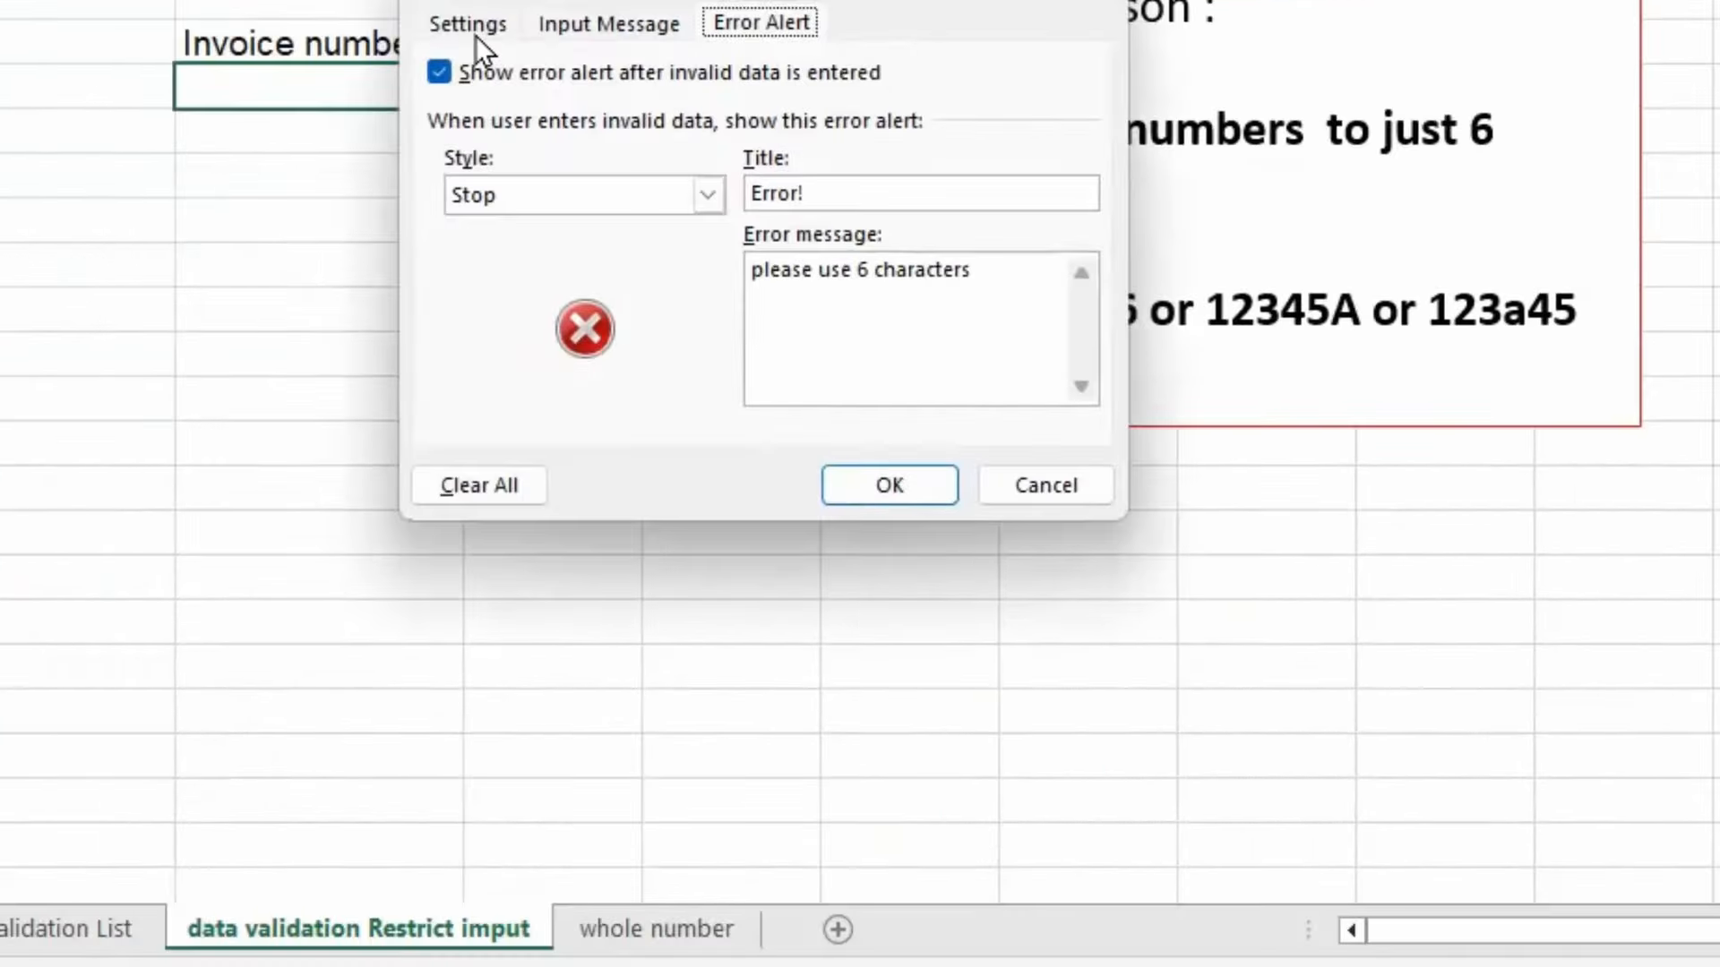
click(468, 24)
click(714, 145)
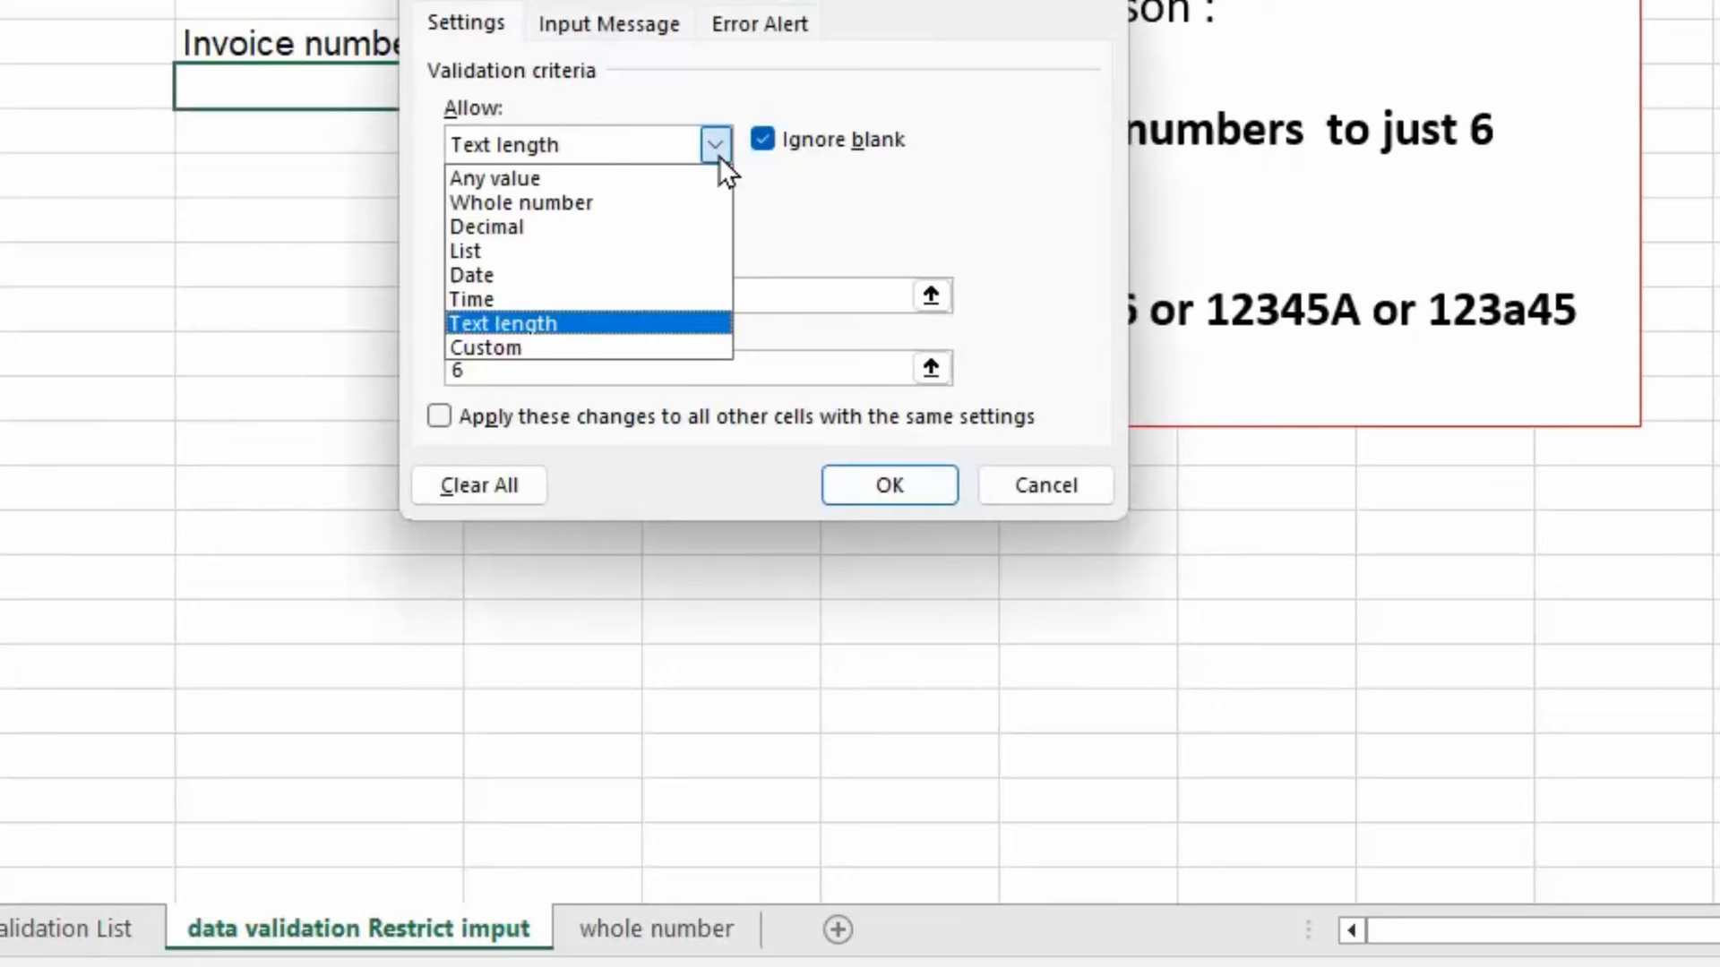
click(502, 323)
click(715, 221)
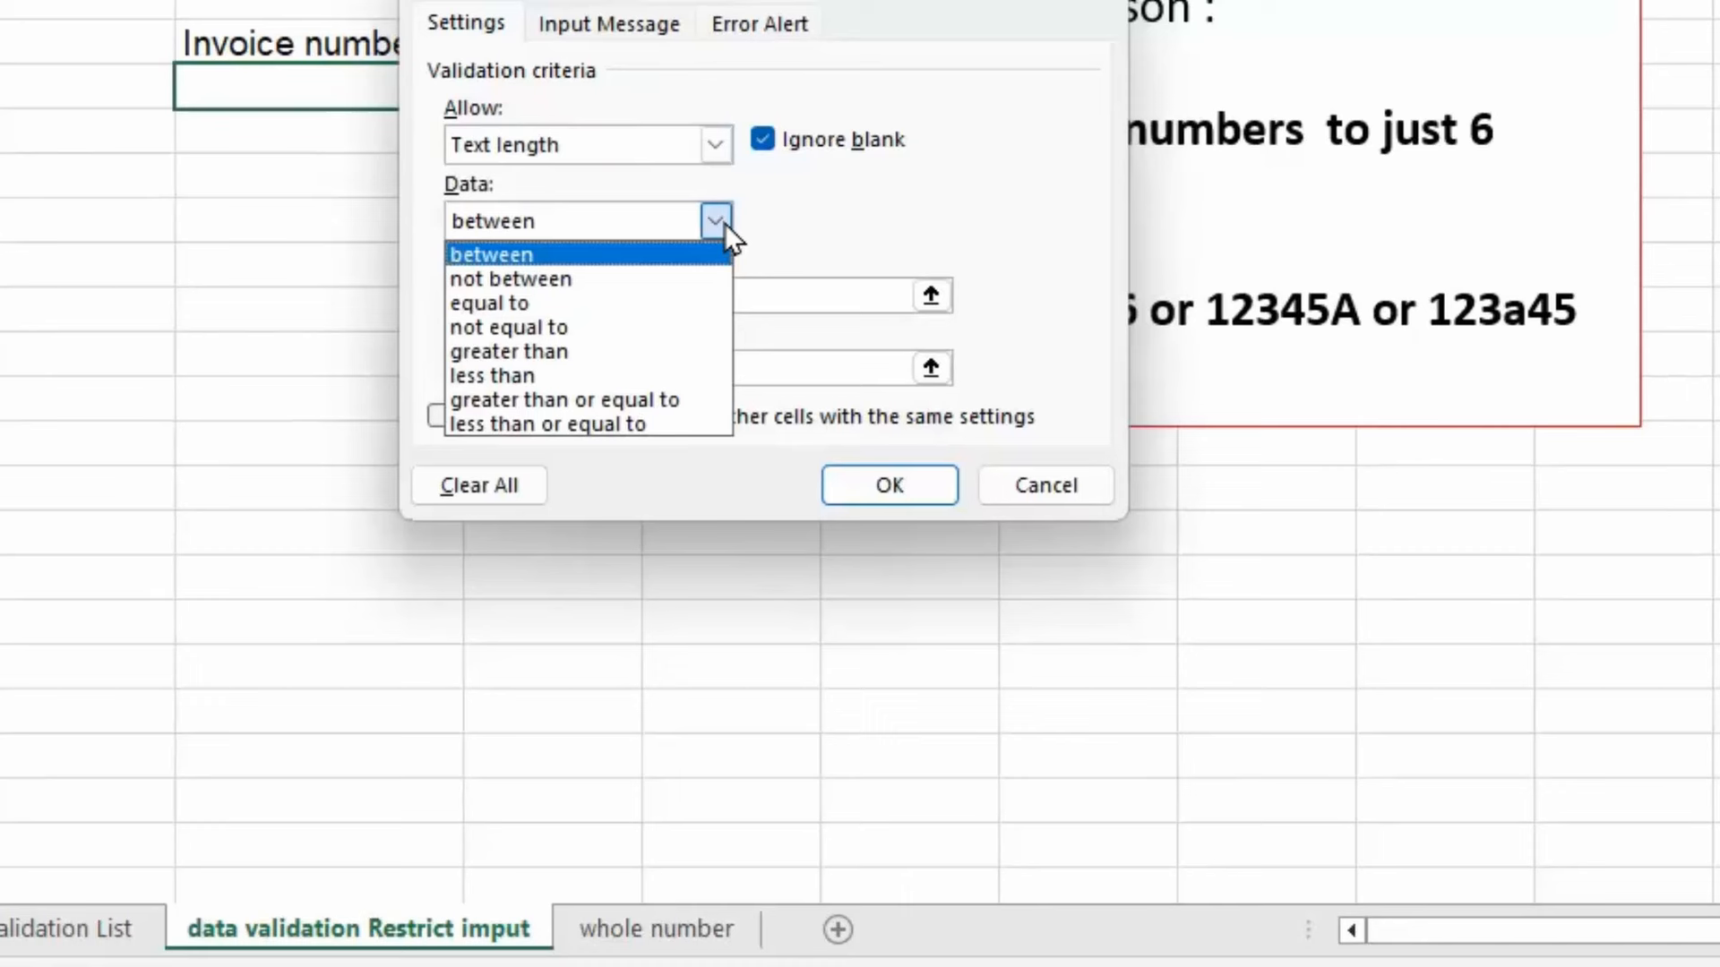
click(692, 254)
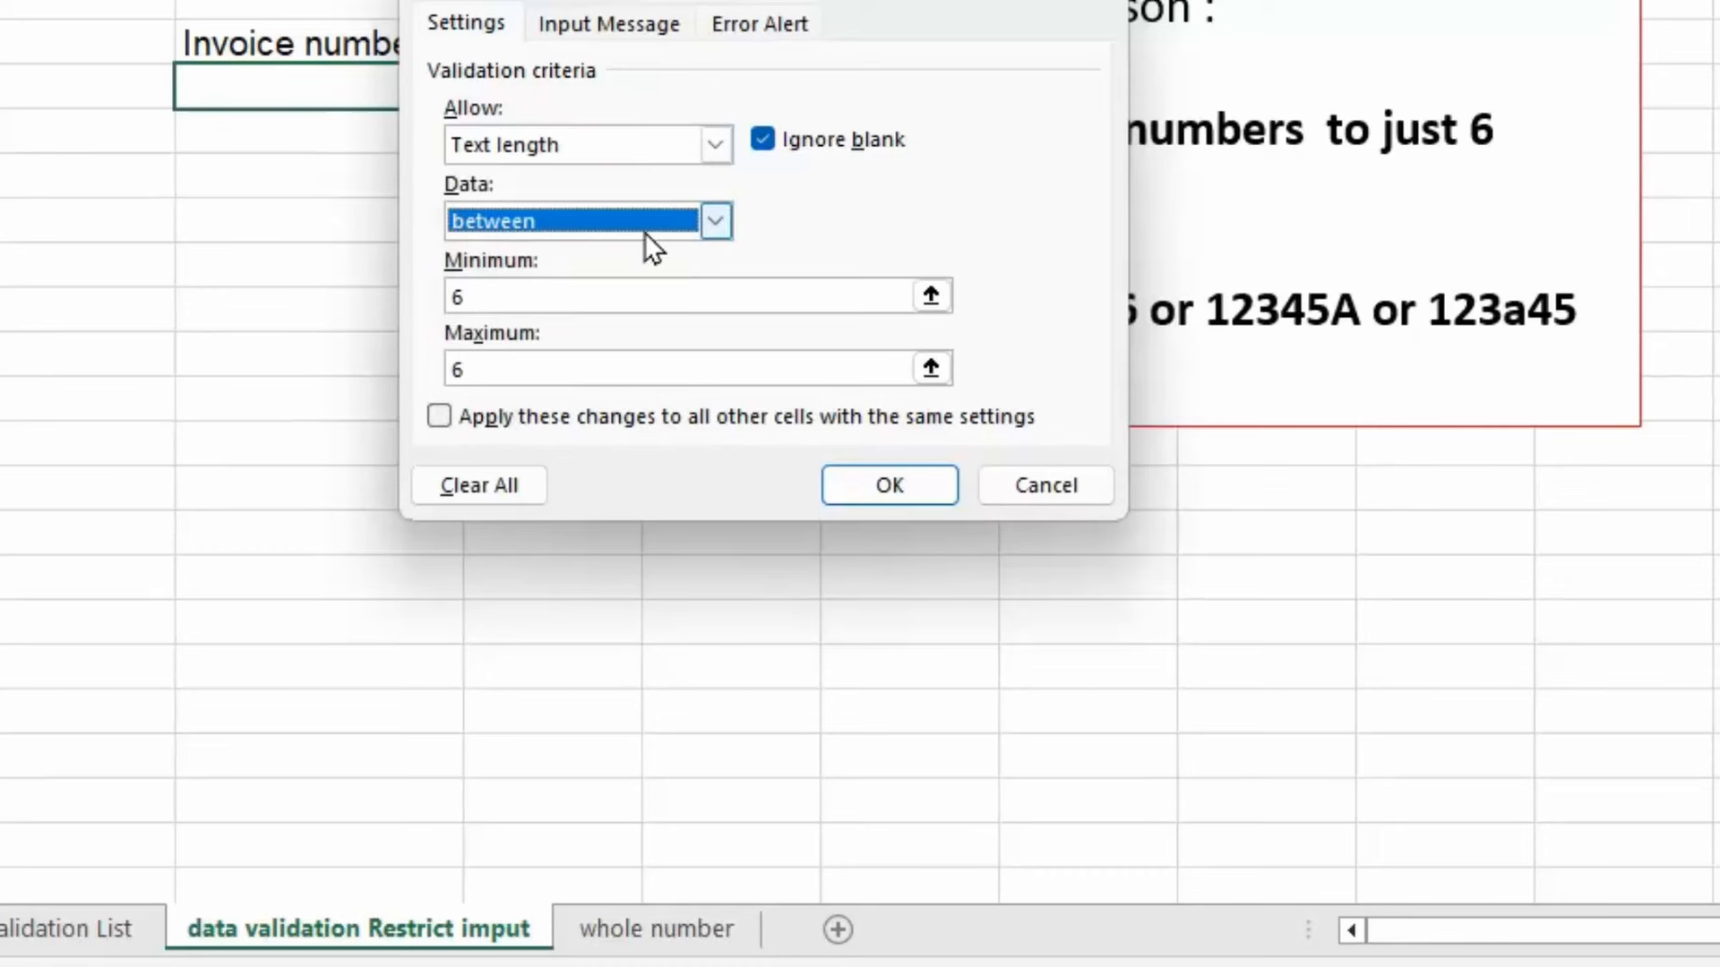
Try the Warning and Information styles for the error alert of the invoice number cell.
click(608, 21)
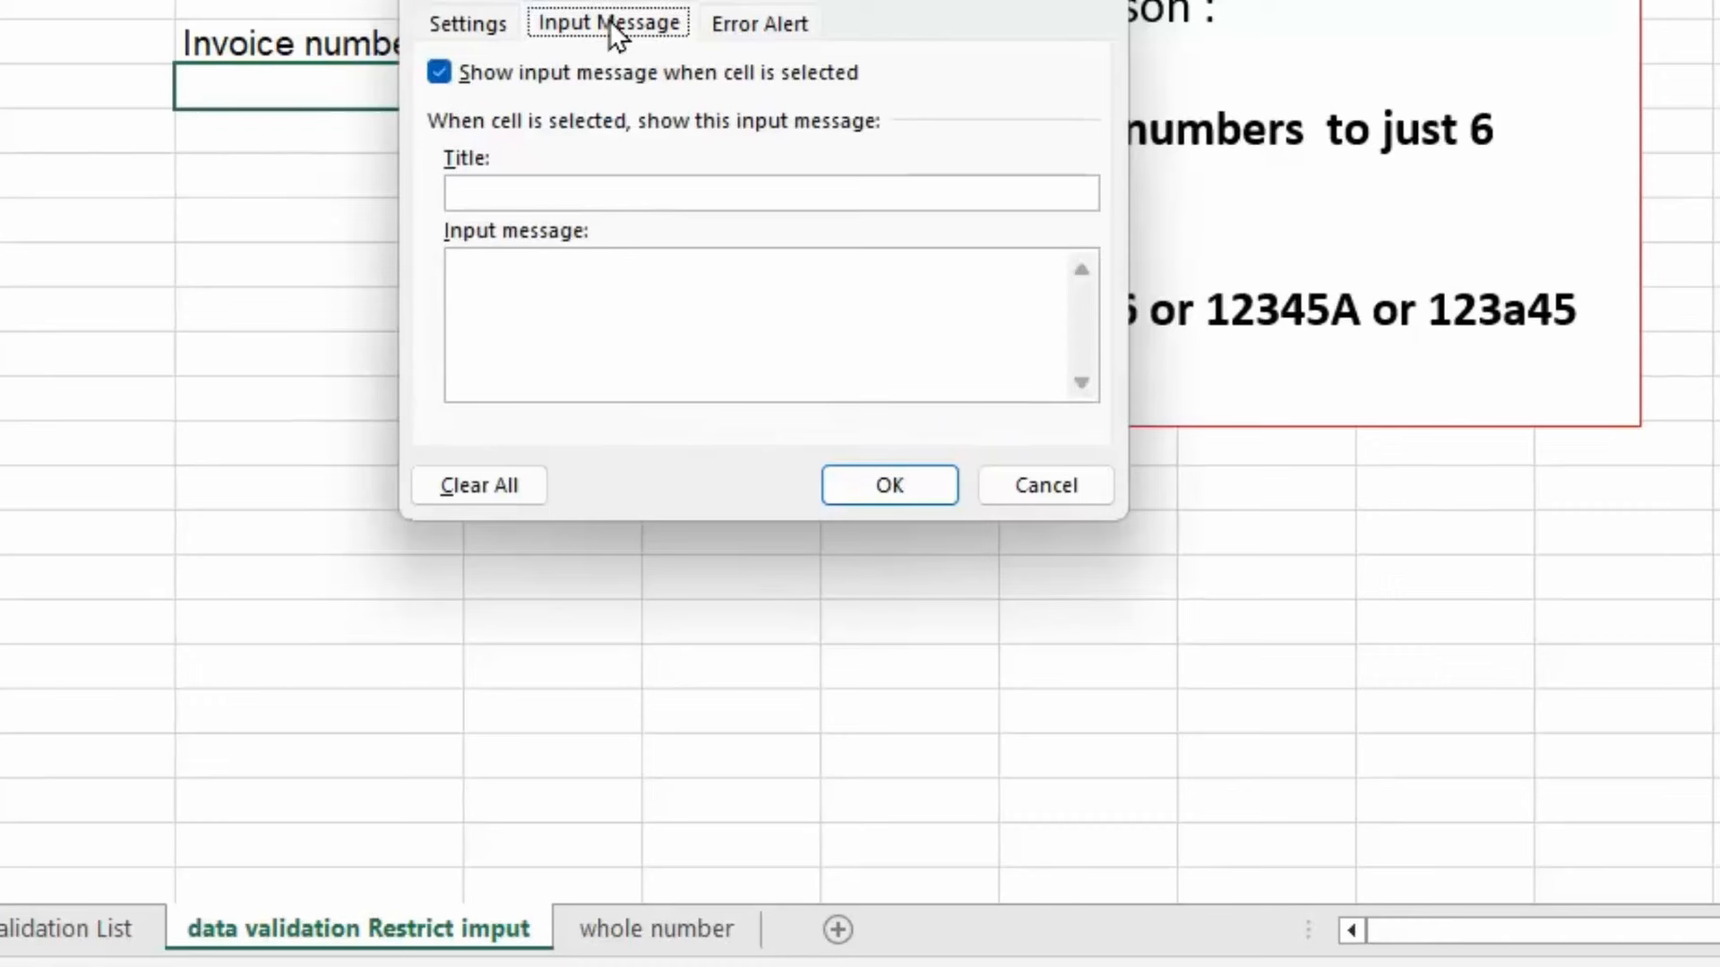
click(746, 25)
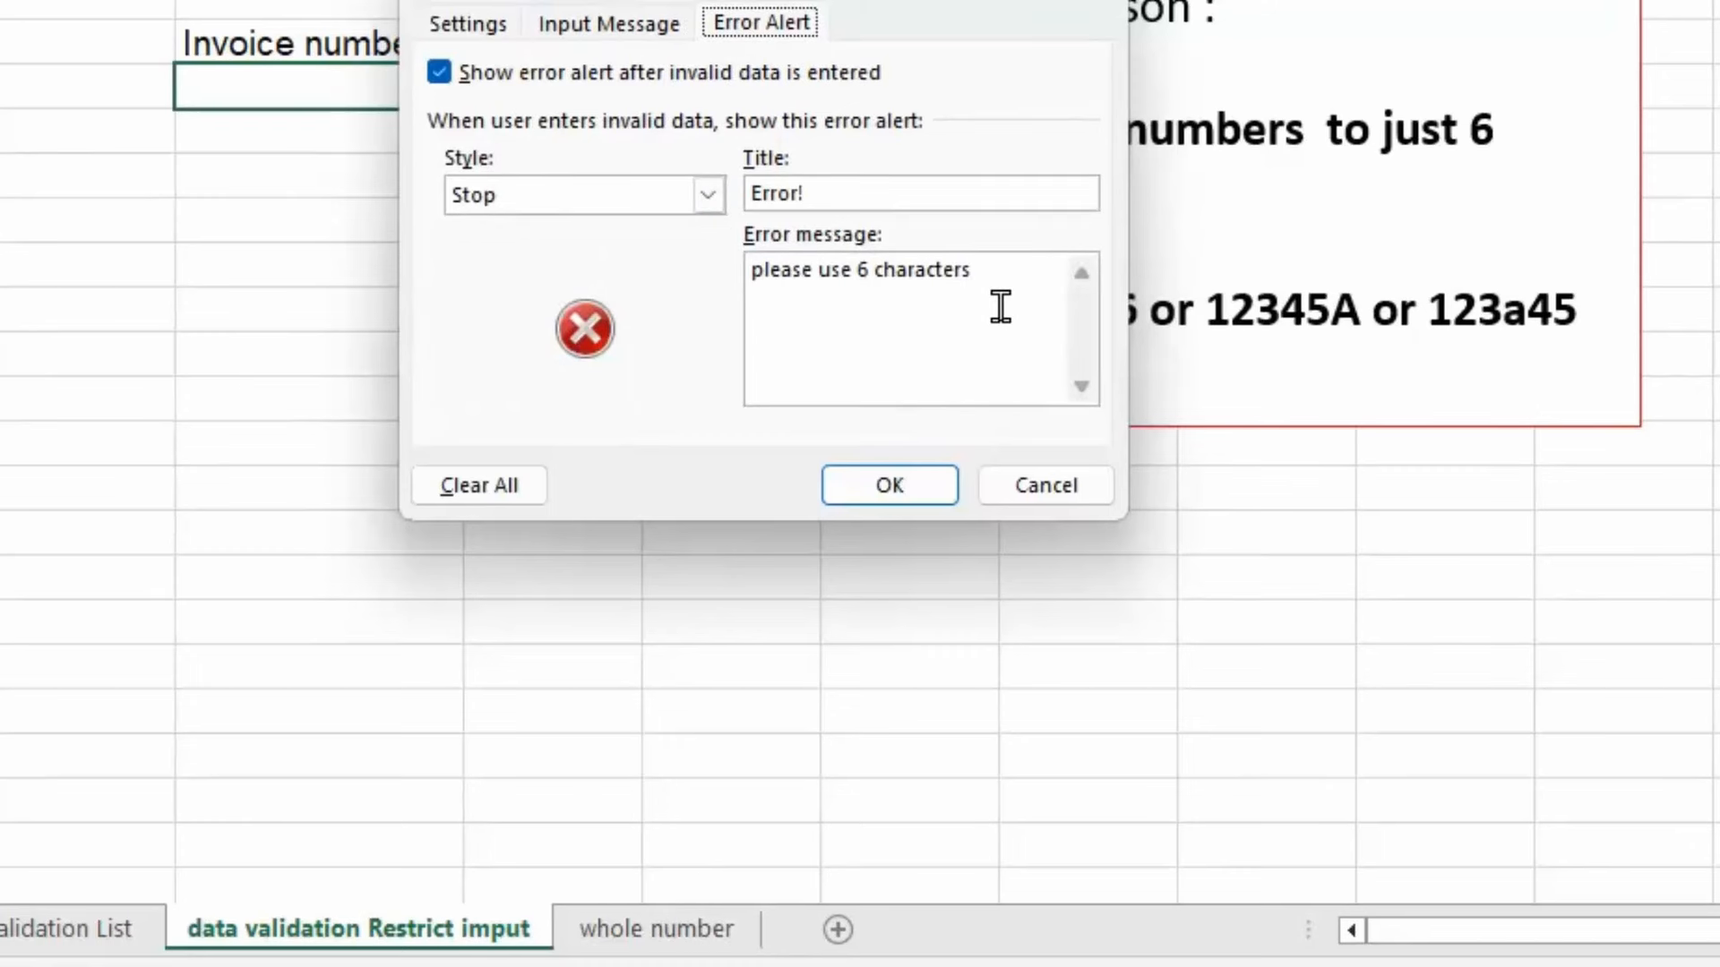
click(709, 197)
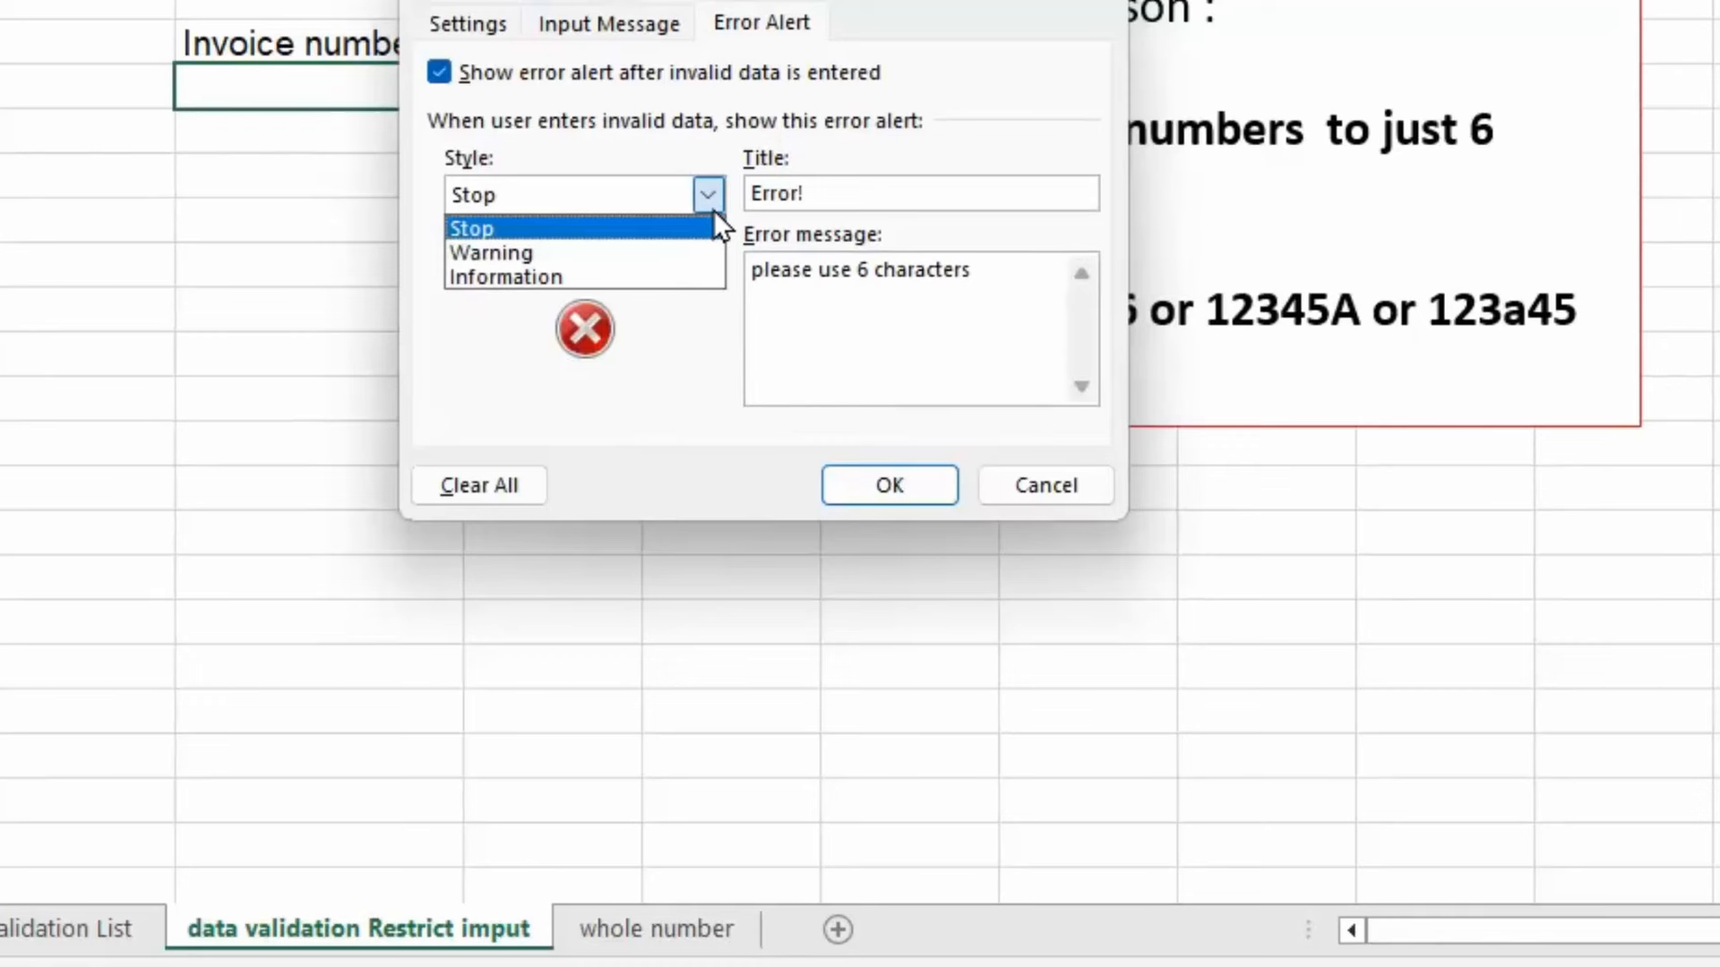
click(661, 247)
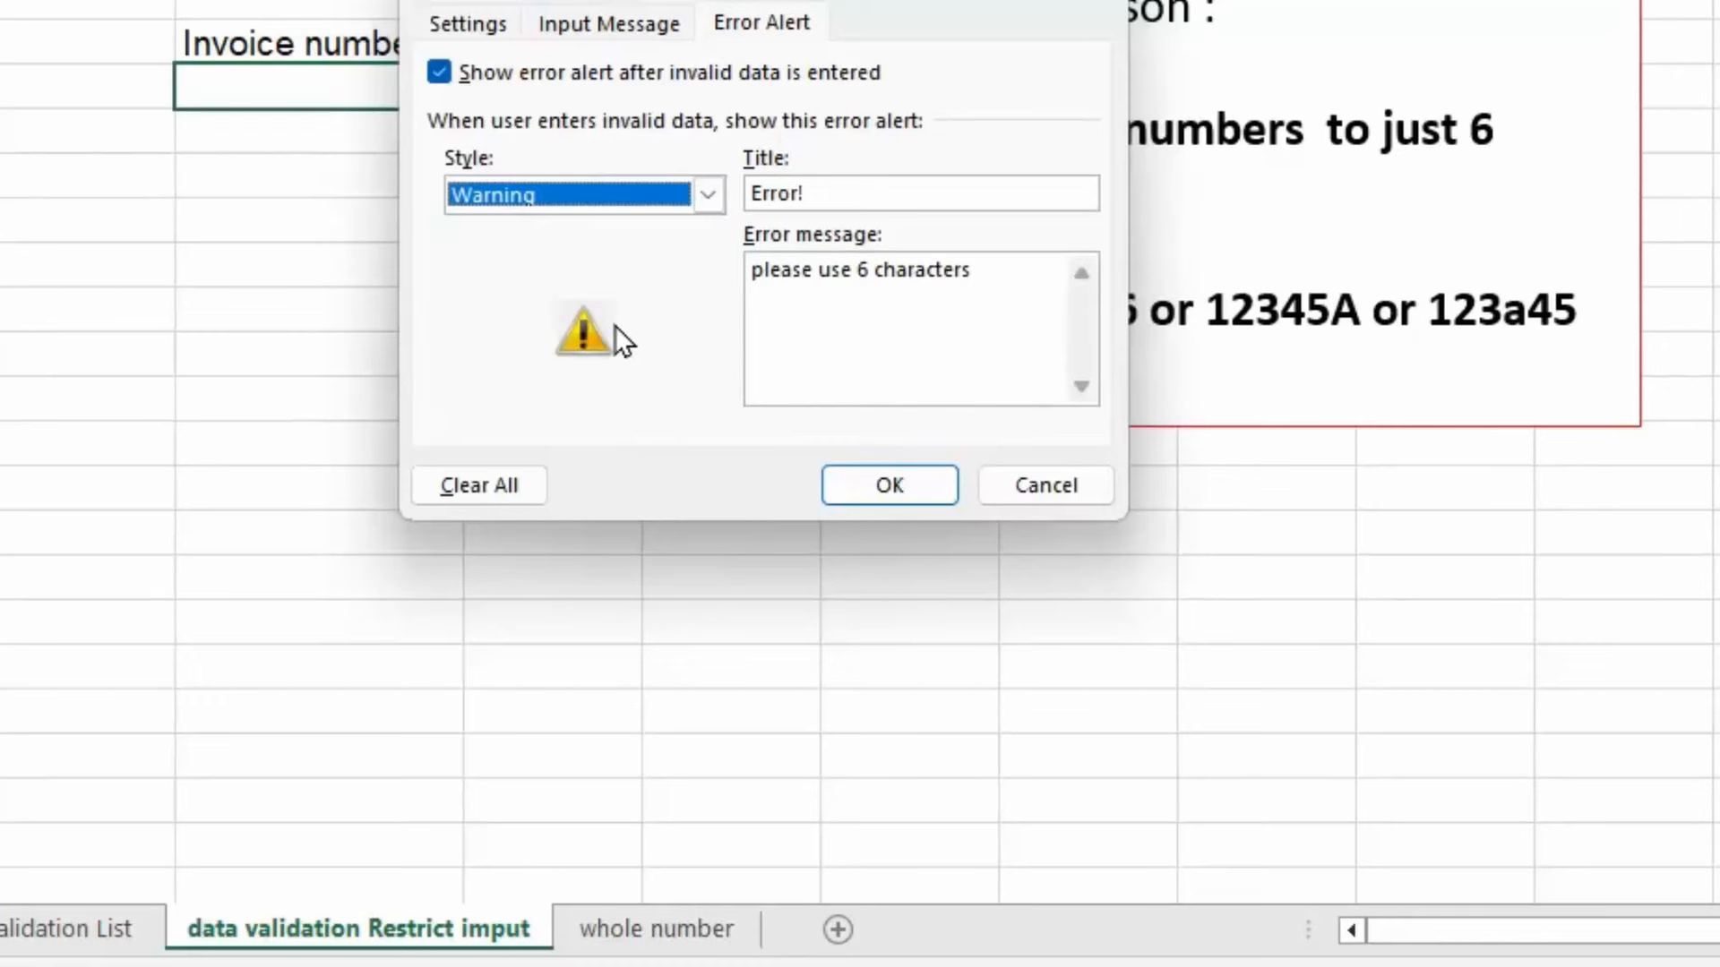
click(708, 197)
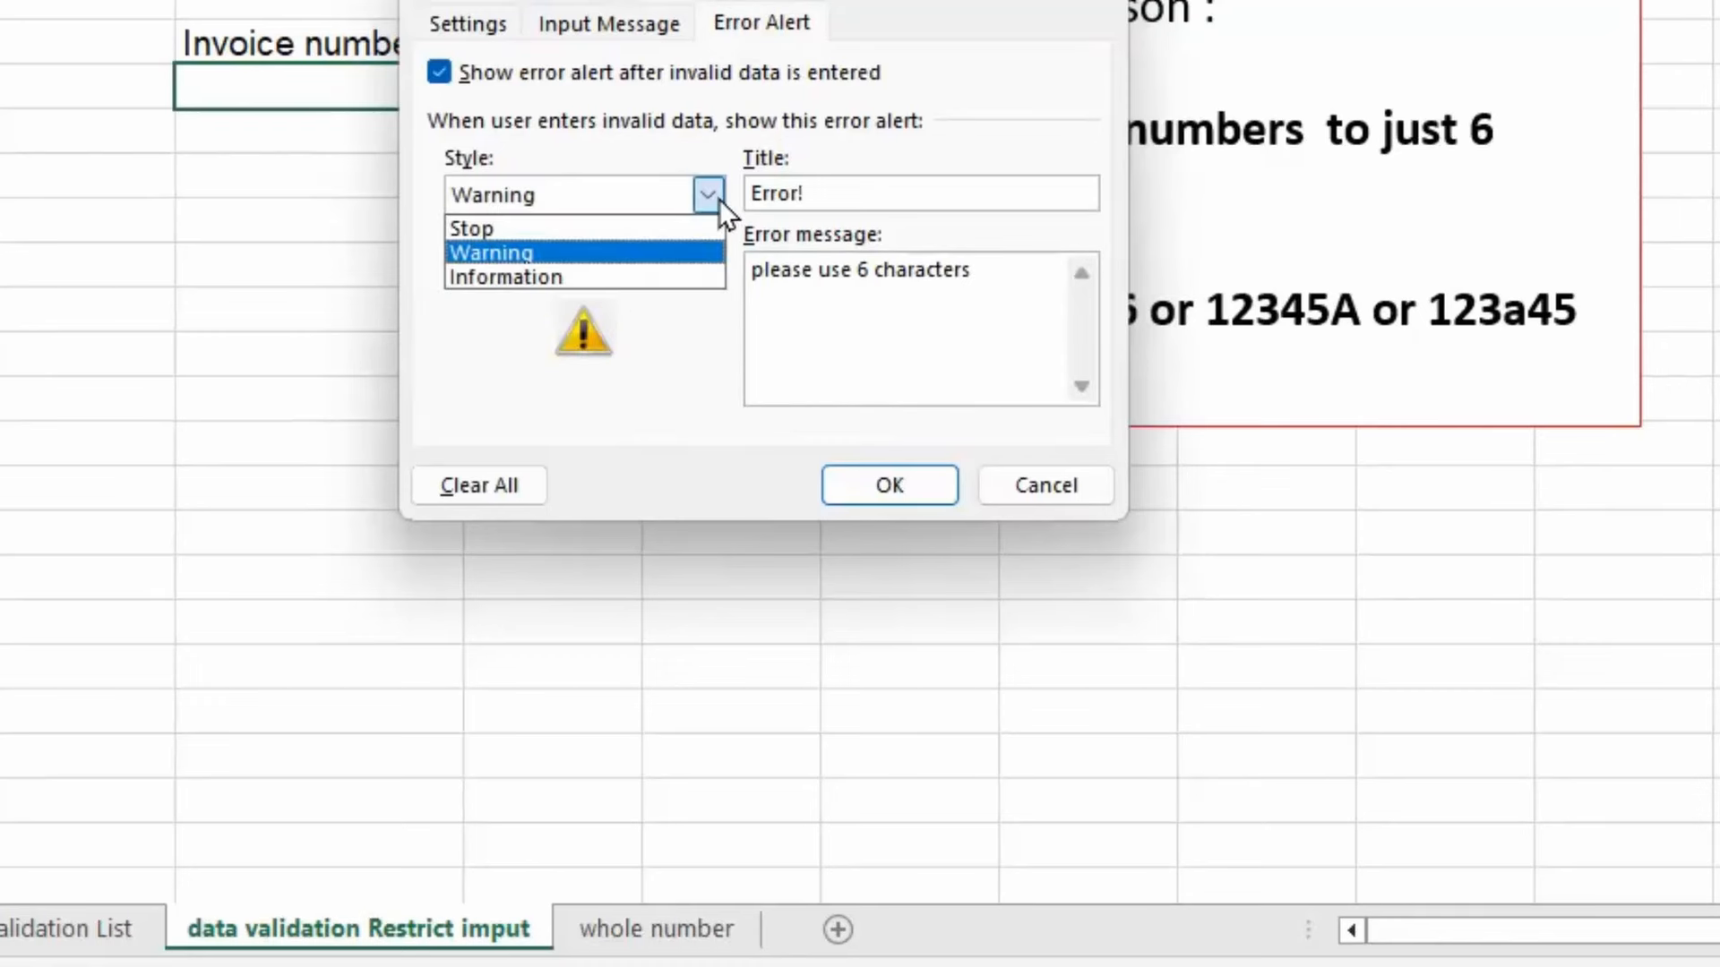
click(617, 291)
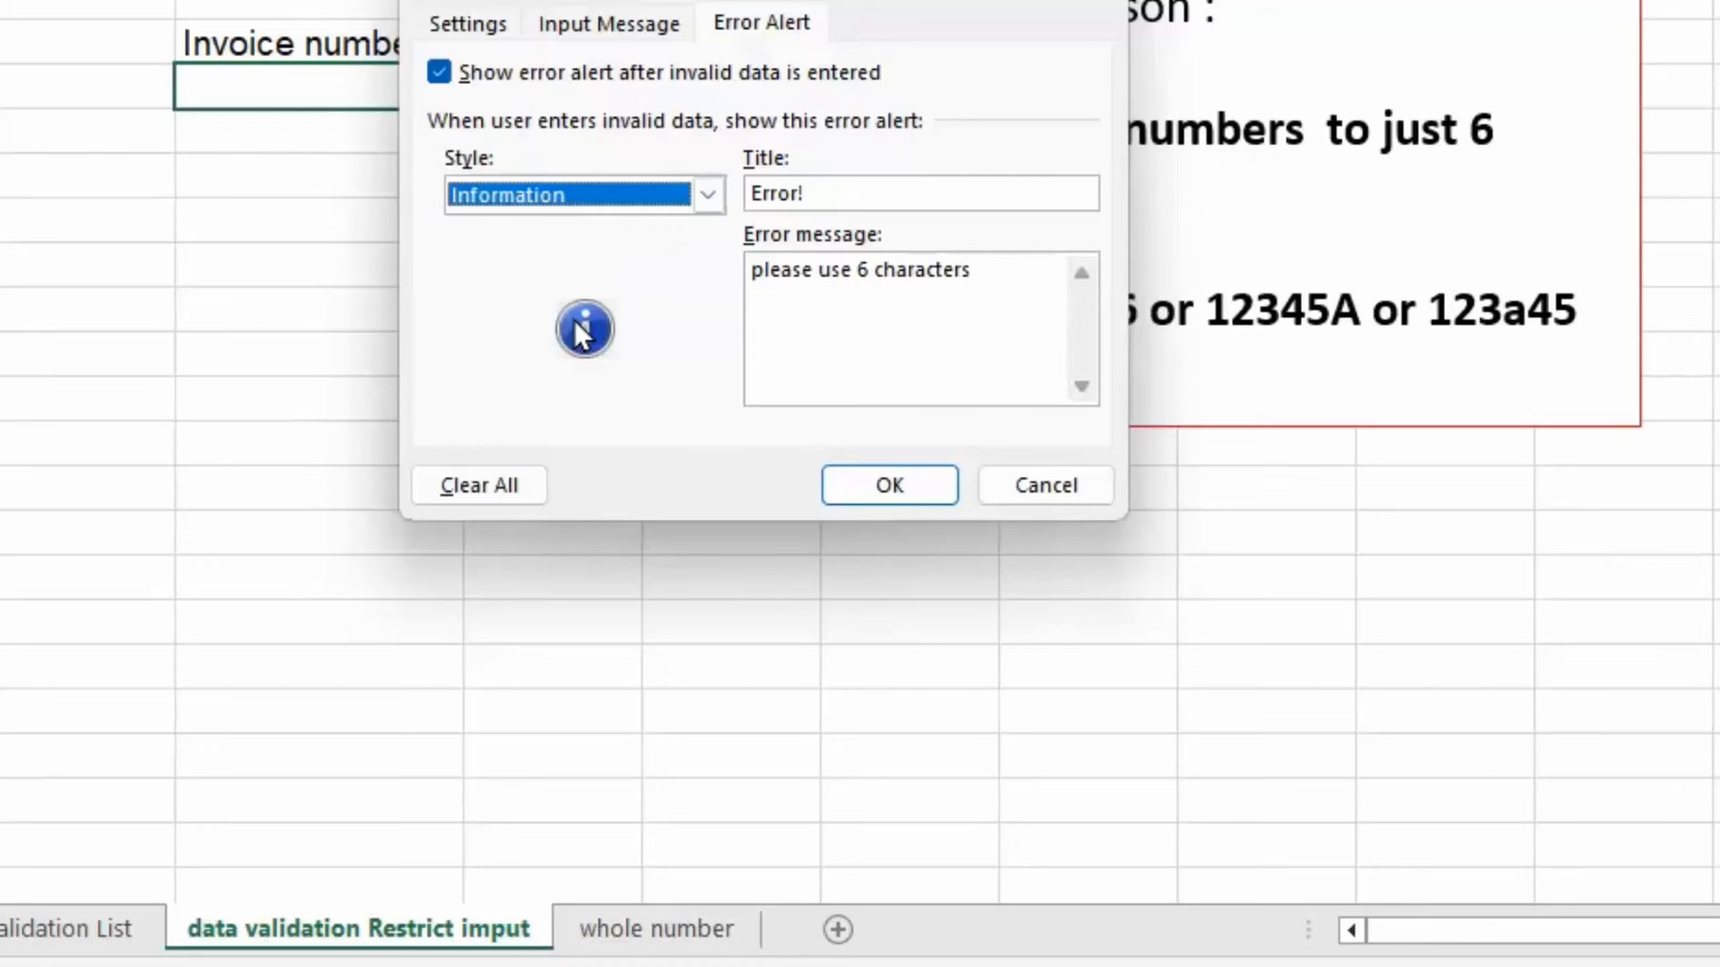
Set the error alert style to Stop and apply the validation rule.
click(702, 198)
click(631, 228)
click(890, 485)
Test the validation rule by entering 1234567 in cell C6, and choose to retry the entry.
text(1234567)
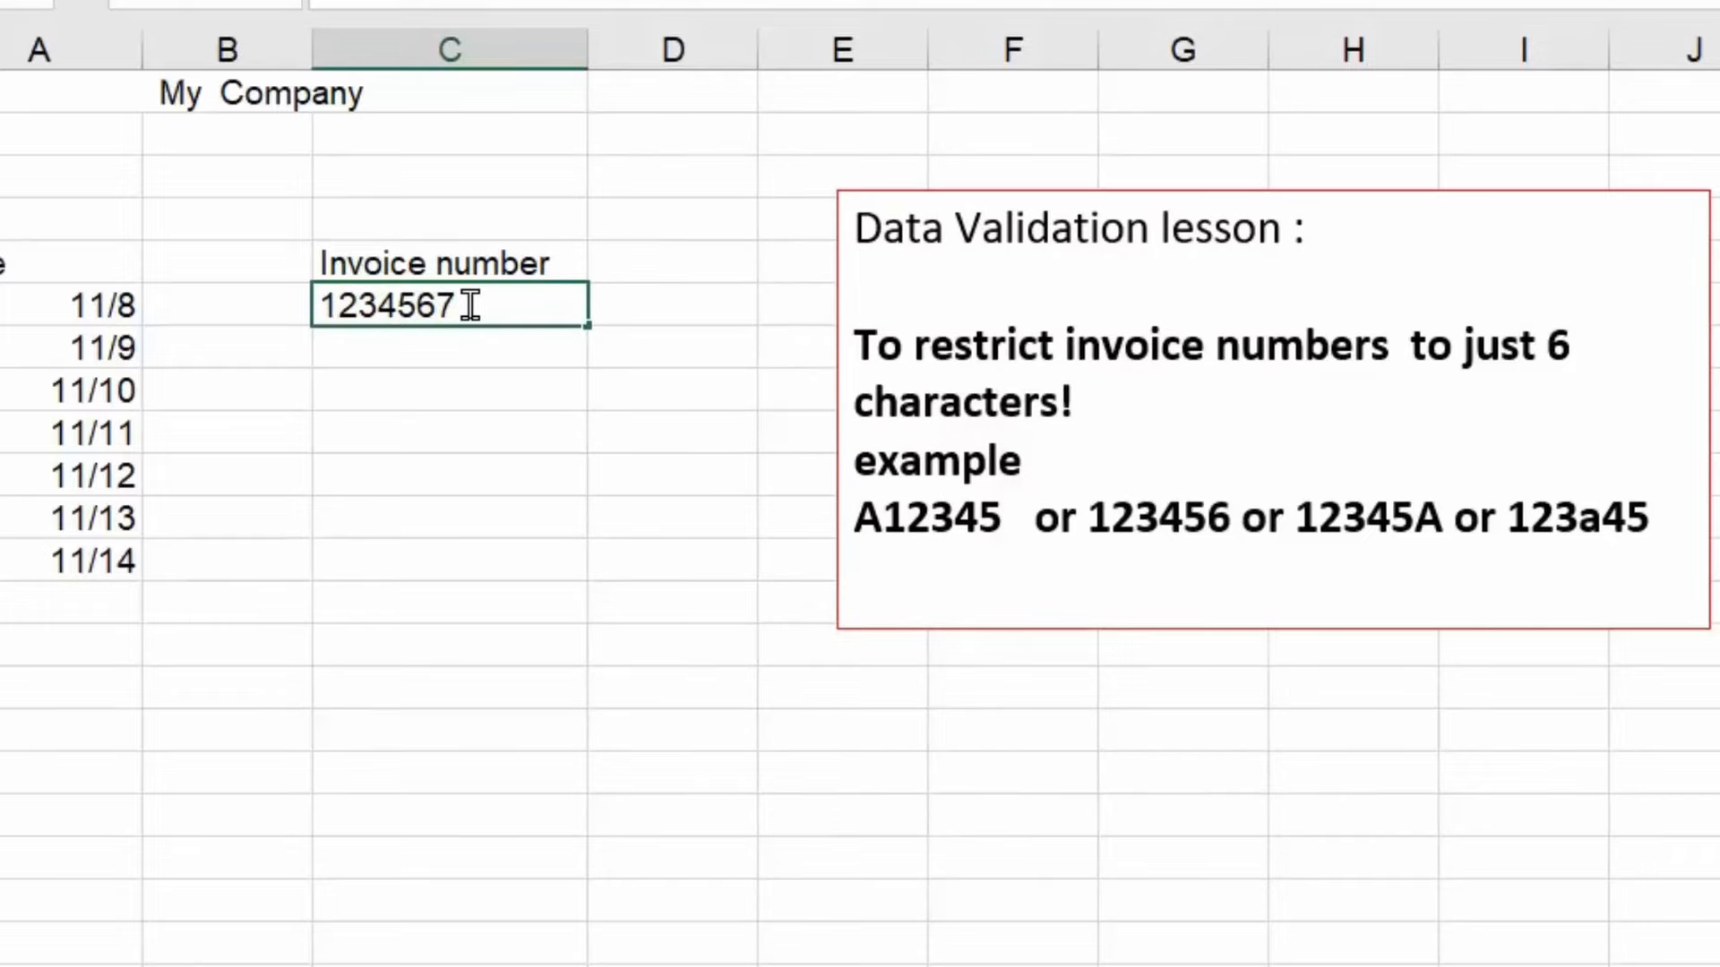
key(Return)
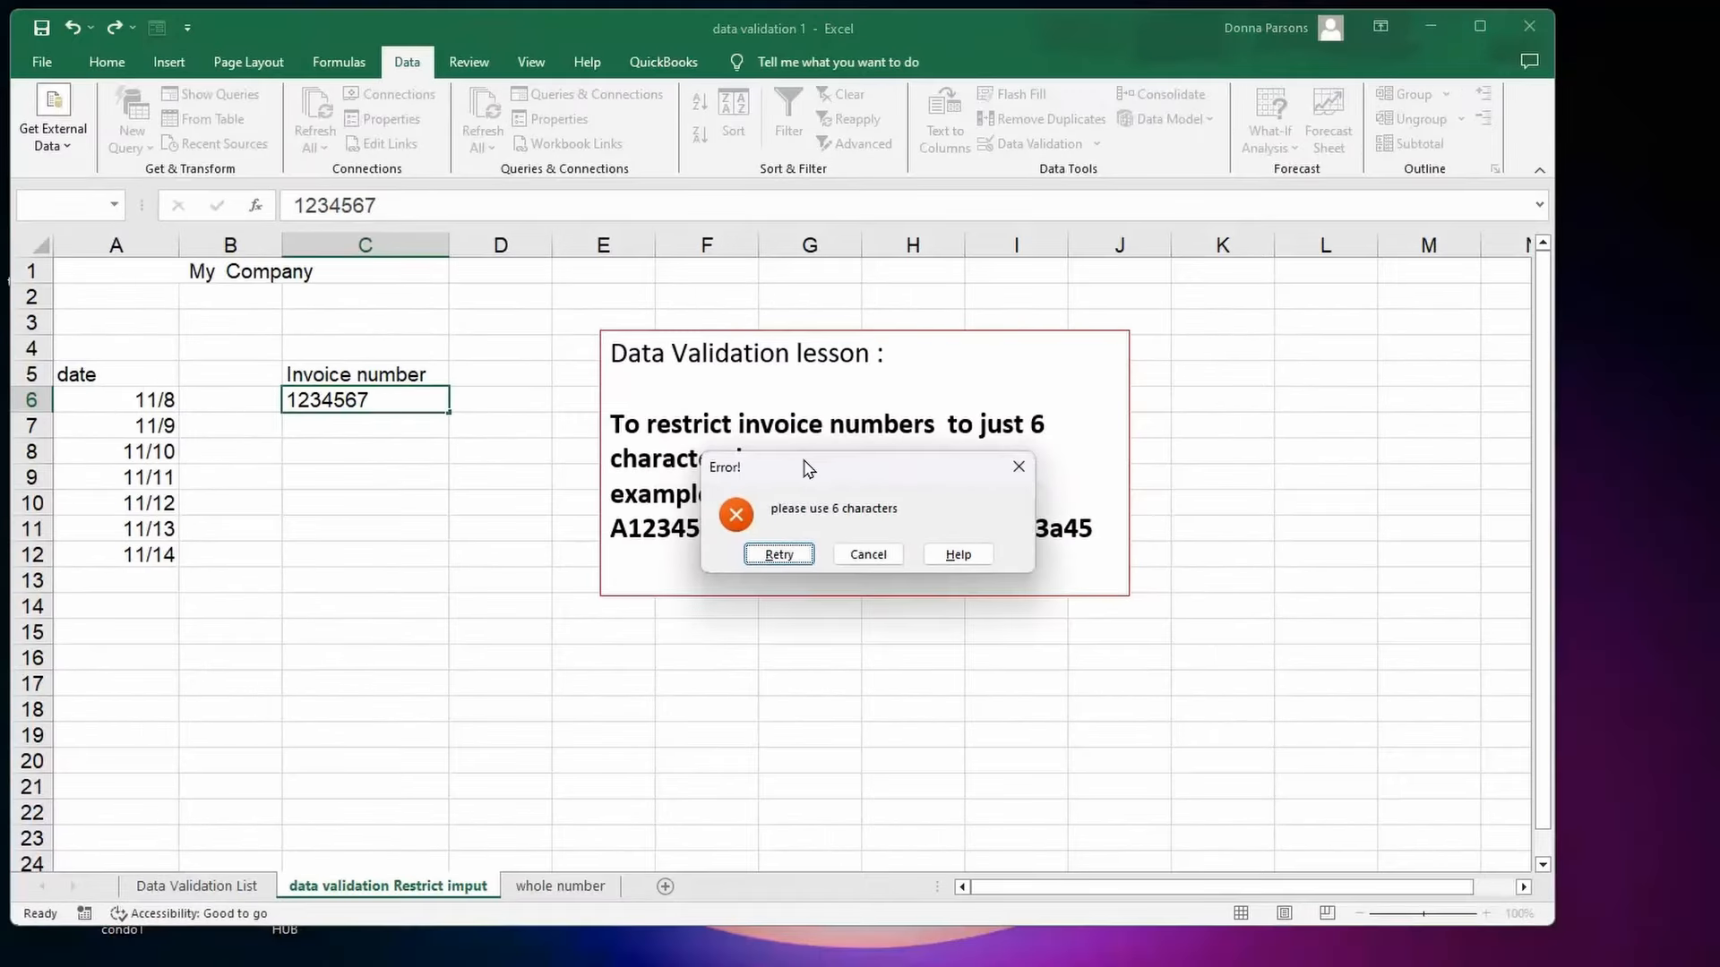
drag(806, 467, 484, 465)
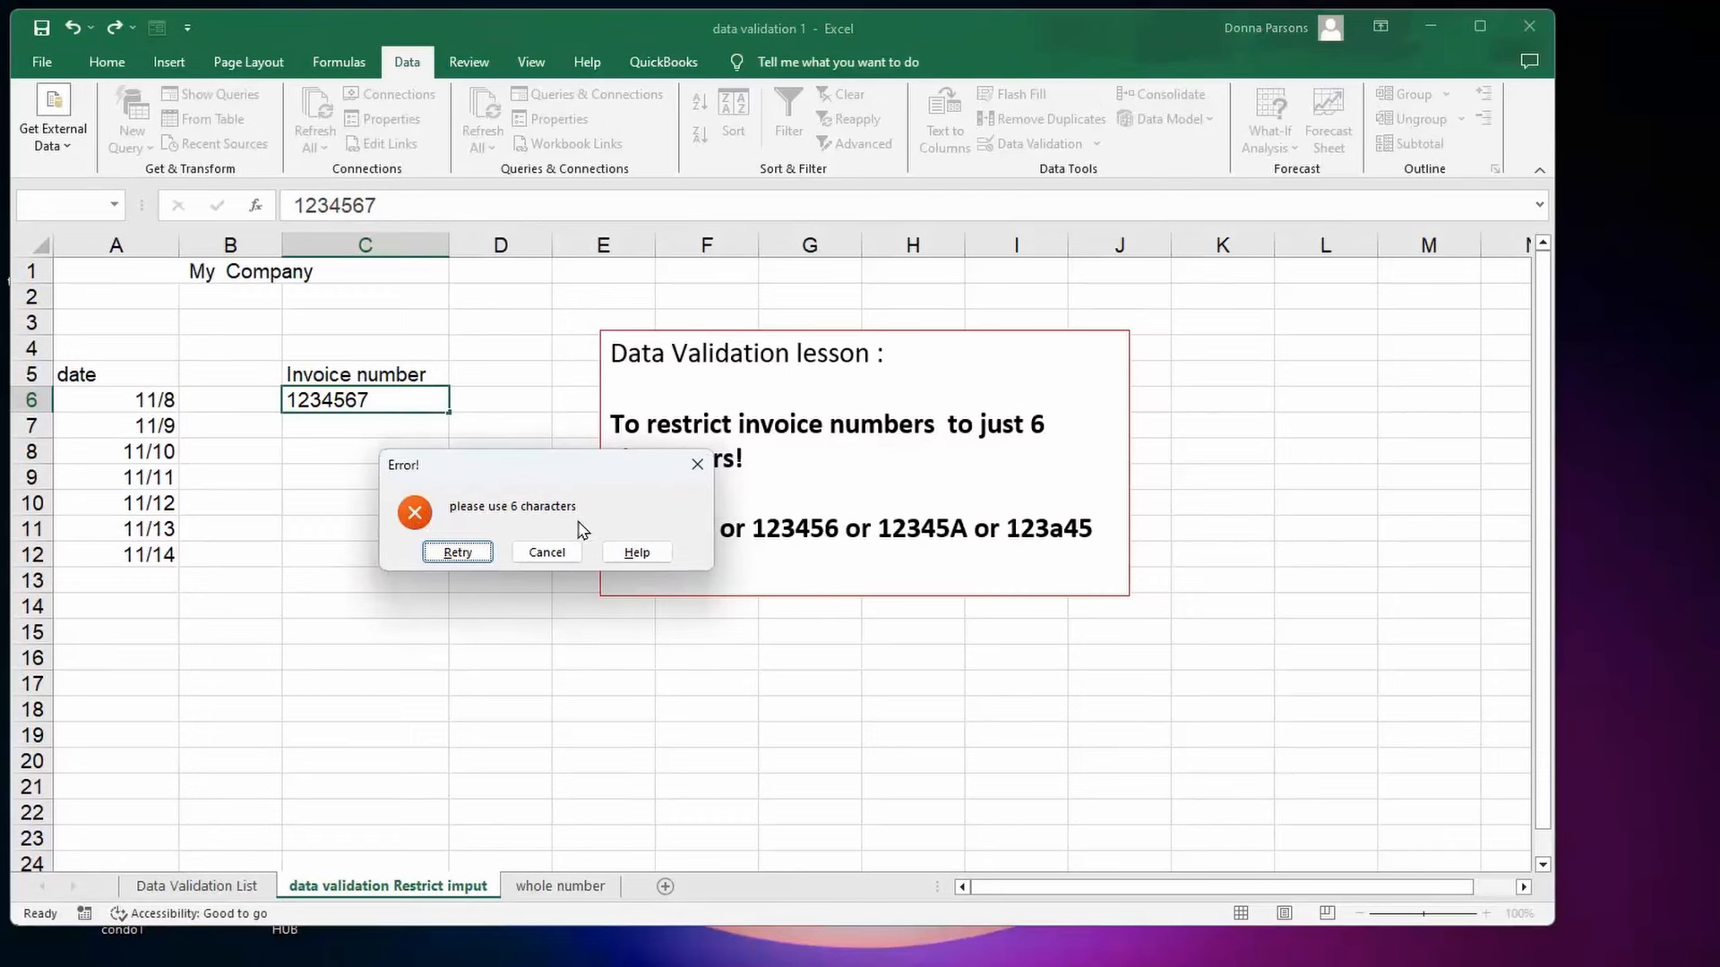
click(458, 552)
Enter the six-character value 123456 in cell C6 instead, and undo that entry.
key(BackSpace)
text(12)
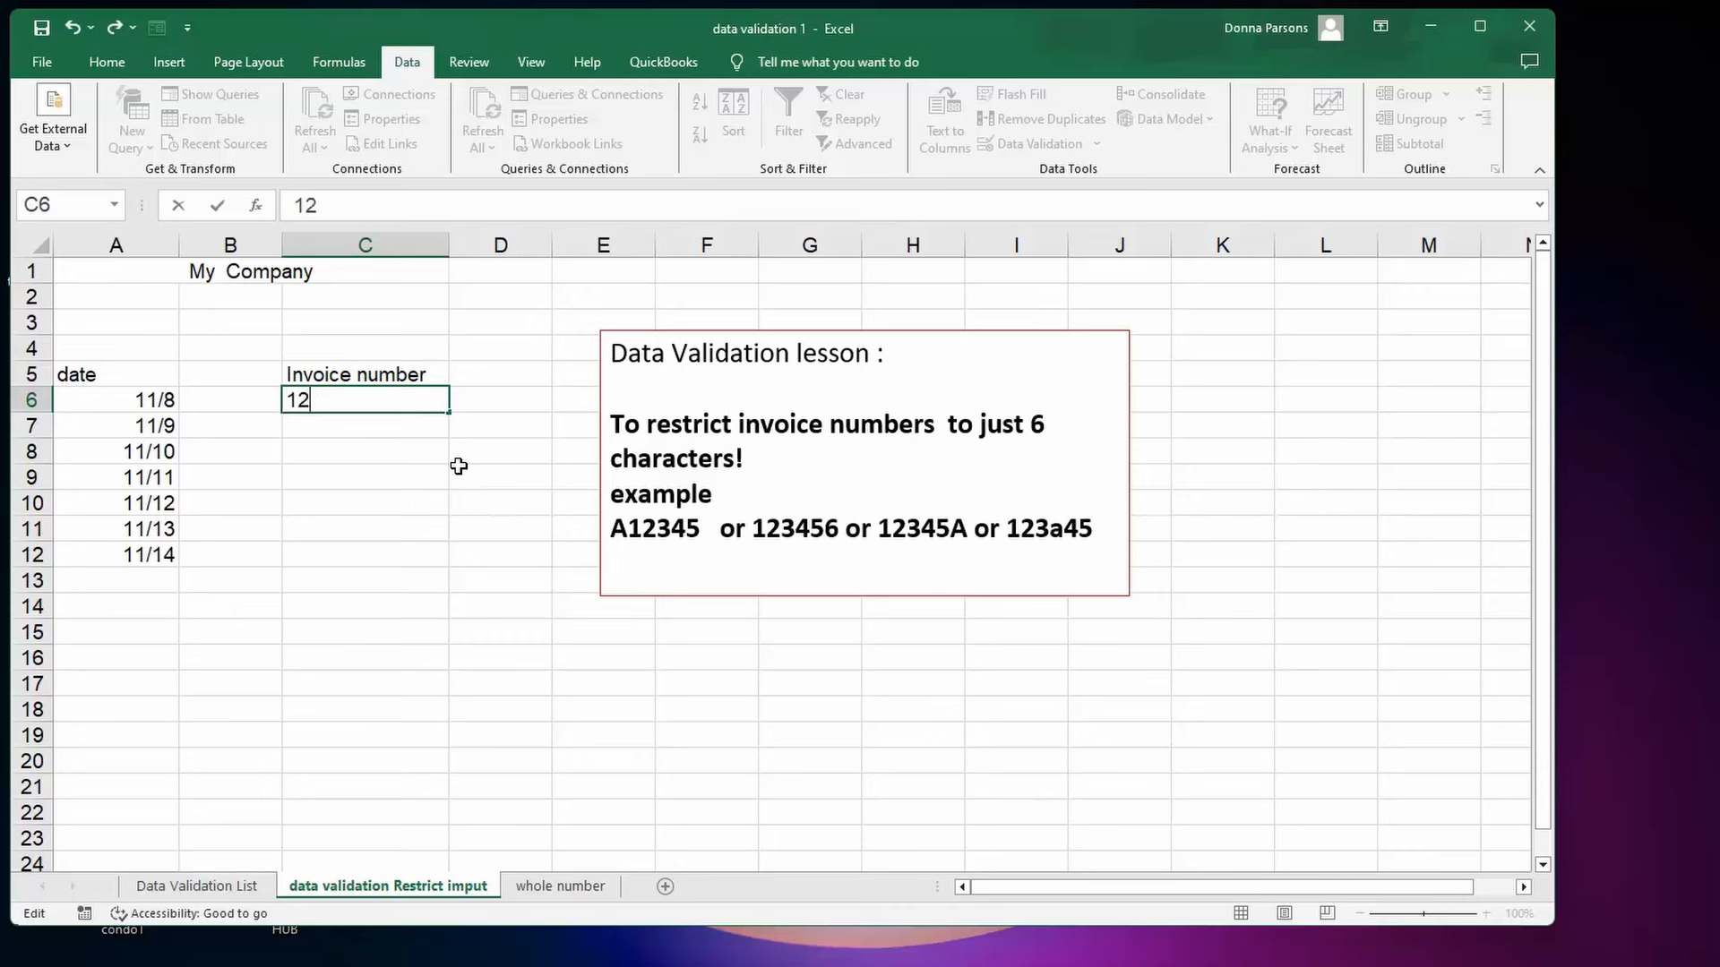
text(3456)
key(Return)
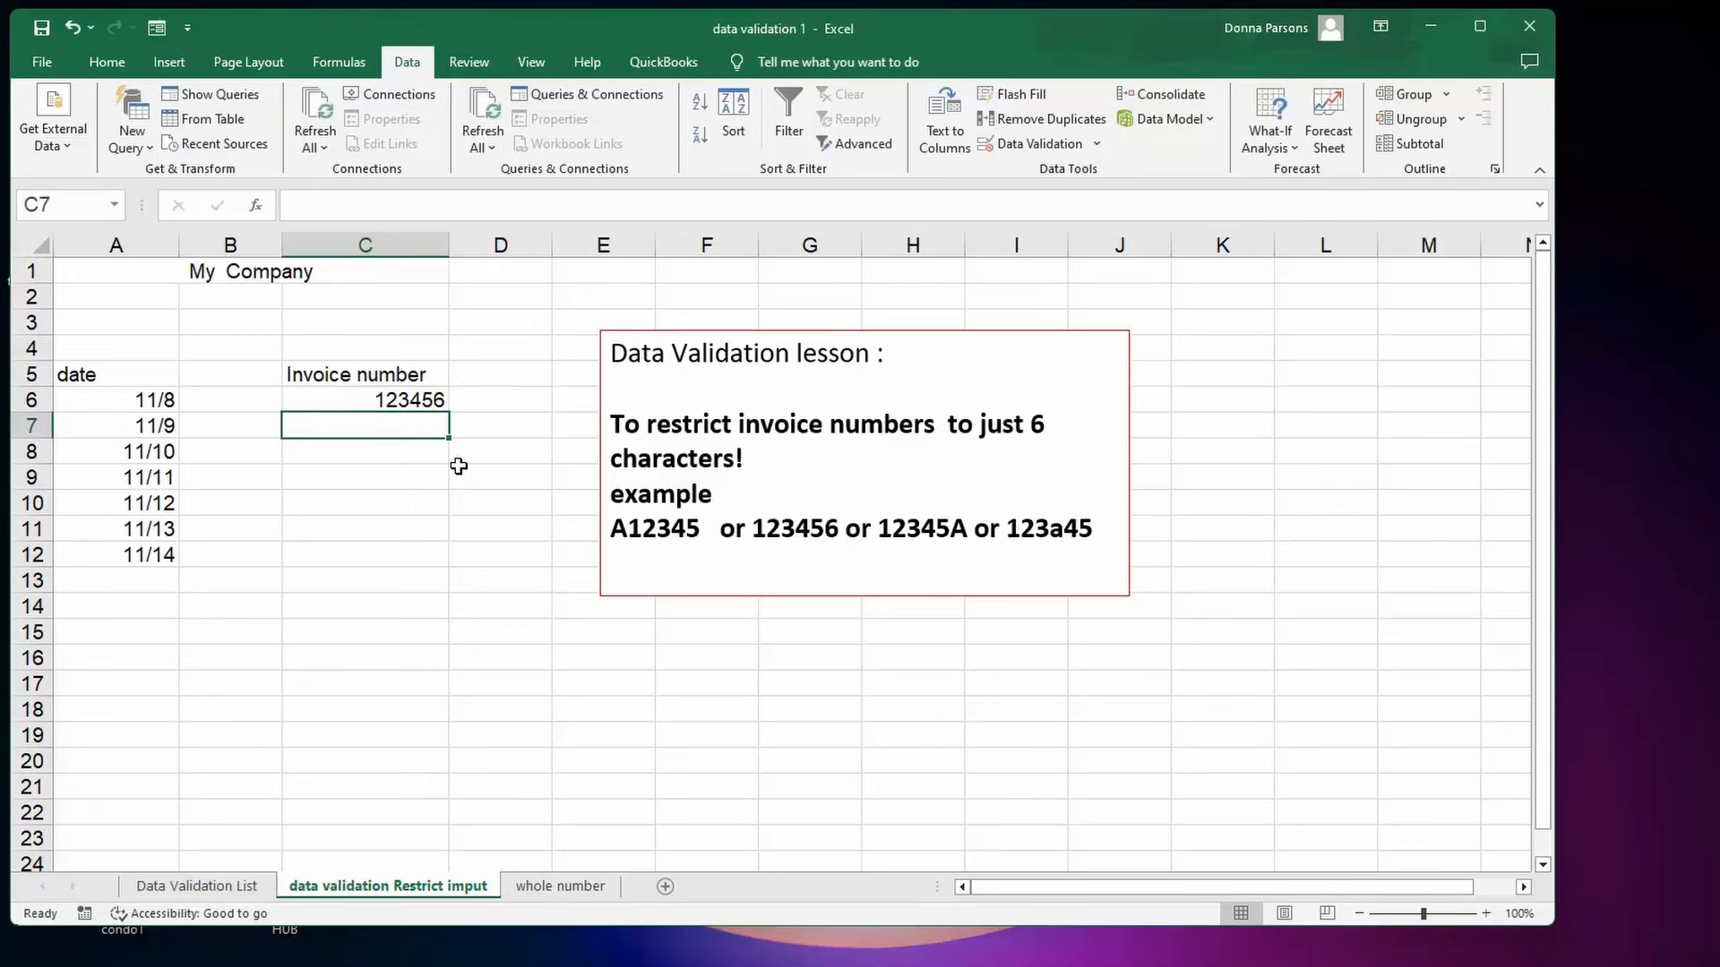
key(ctrl+z)
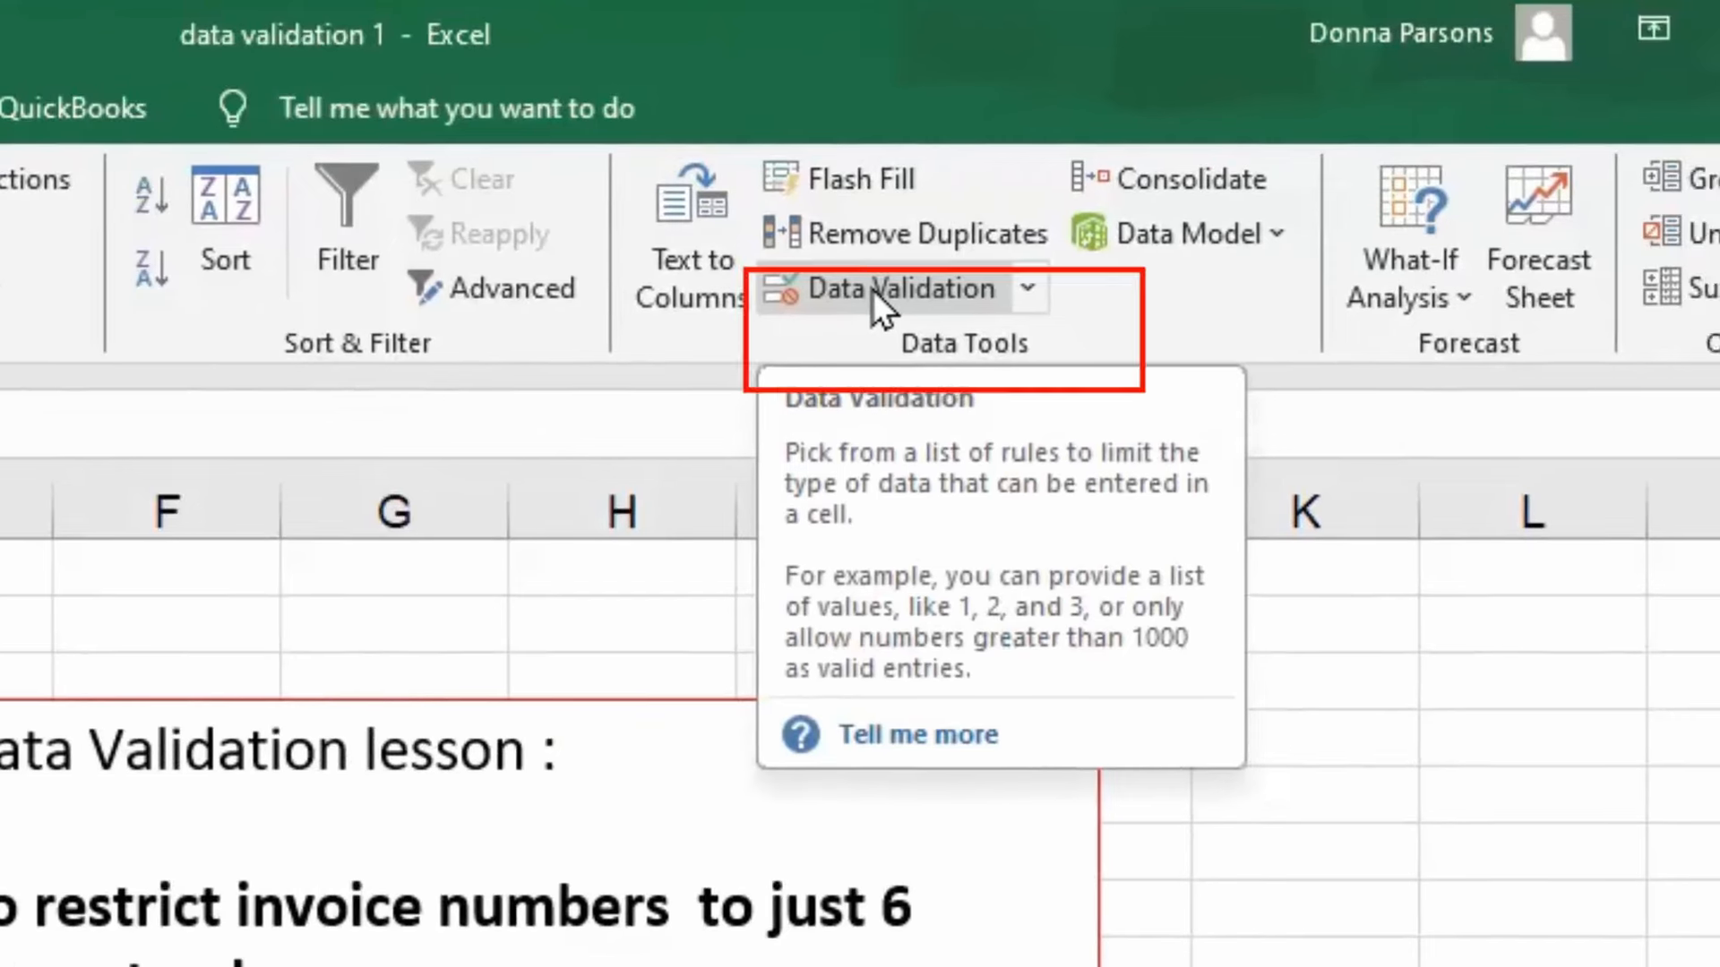
Add the input message "Please use 6 Characters" to the data validation of cell C6 and apply it.
click(1241, 306)
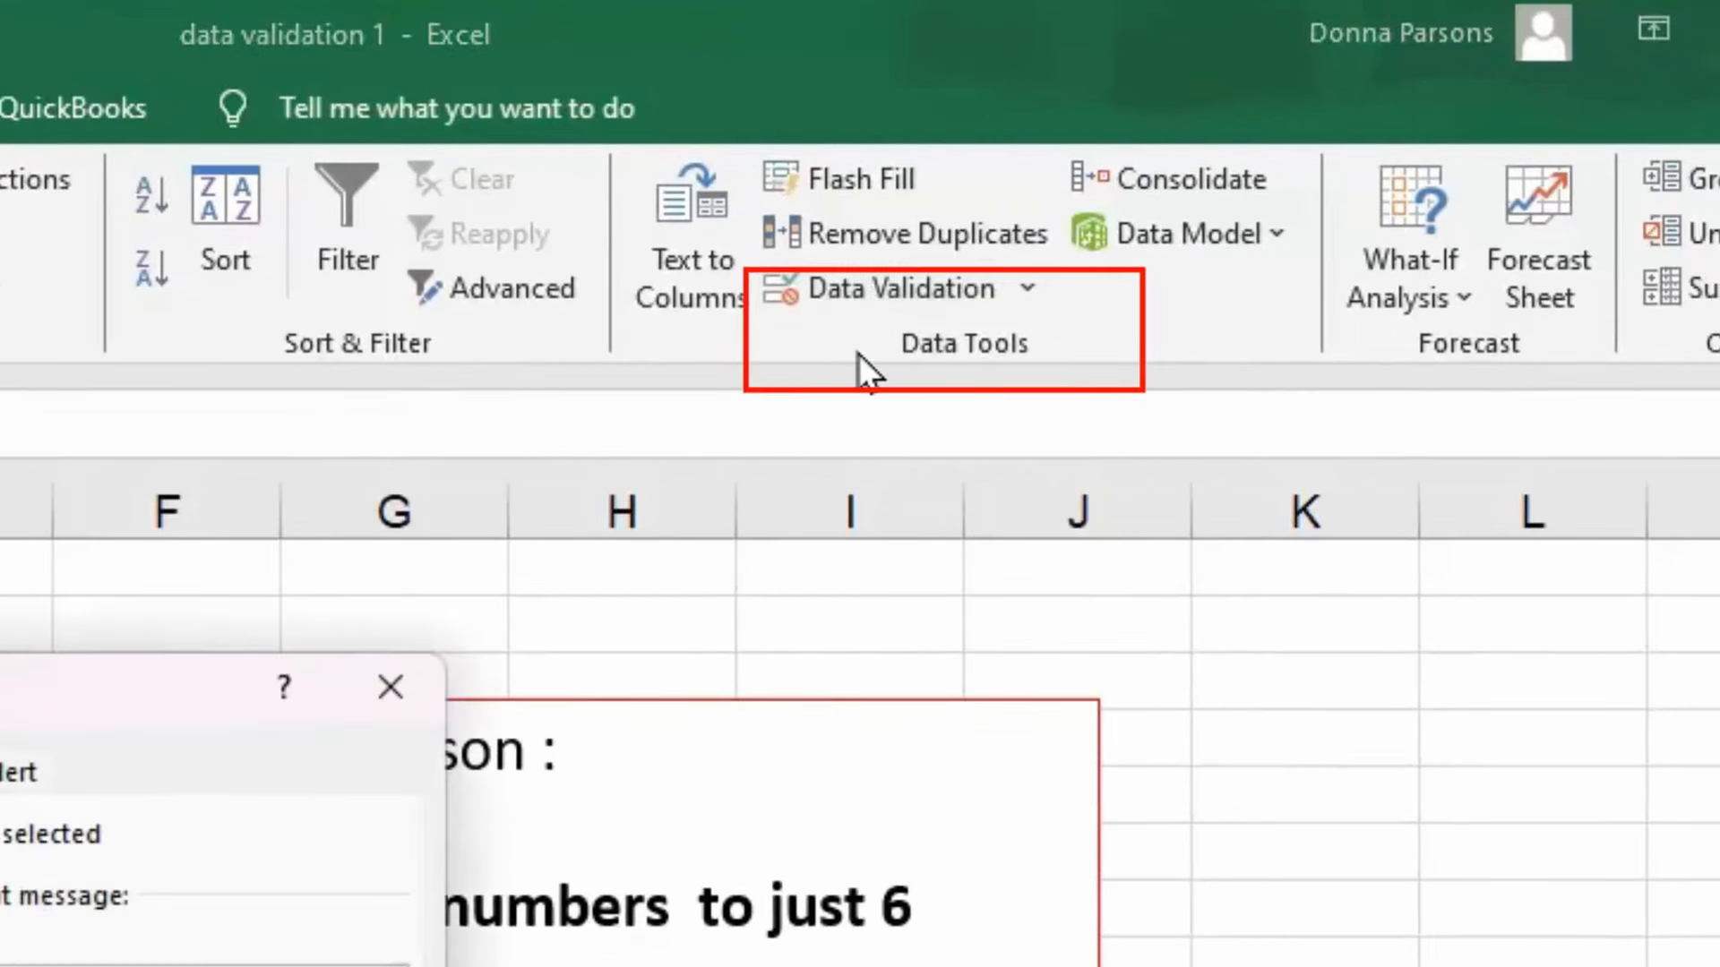
click(0, 772)
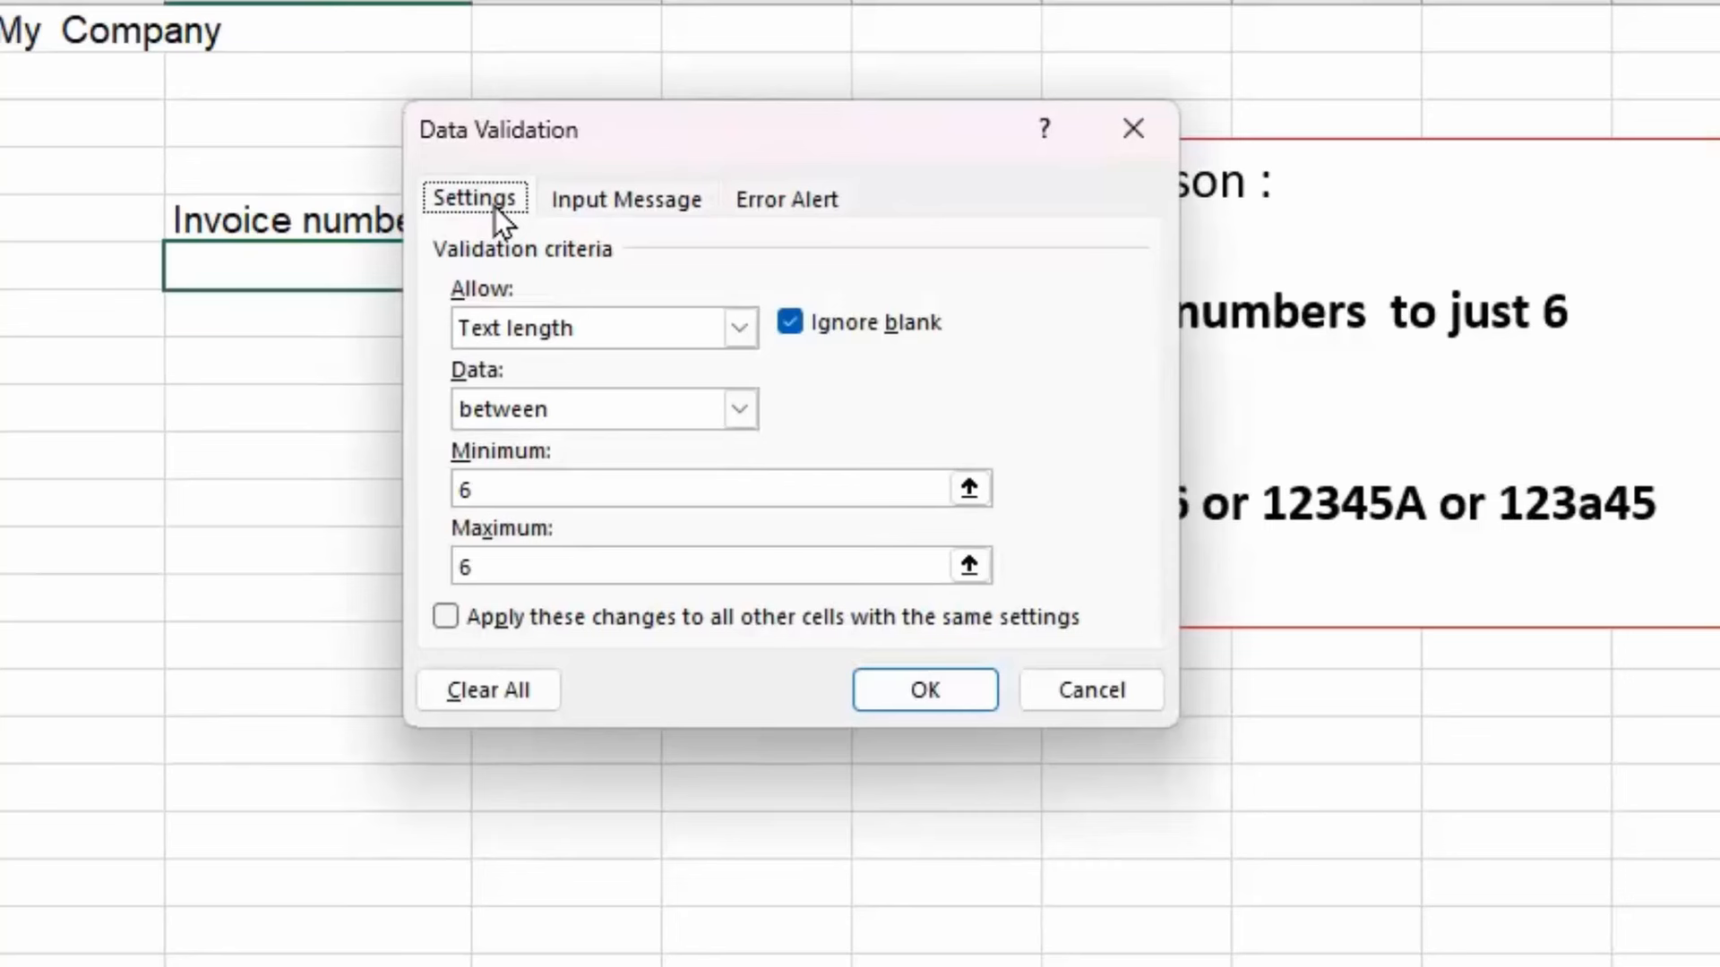
click(643, 202)
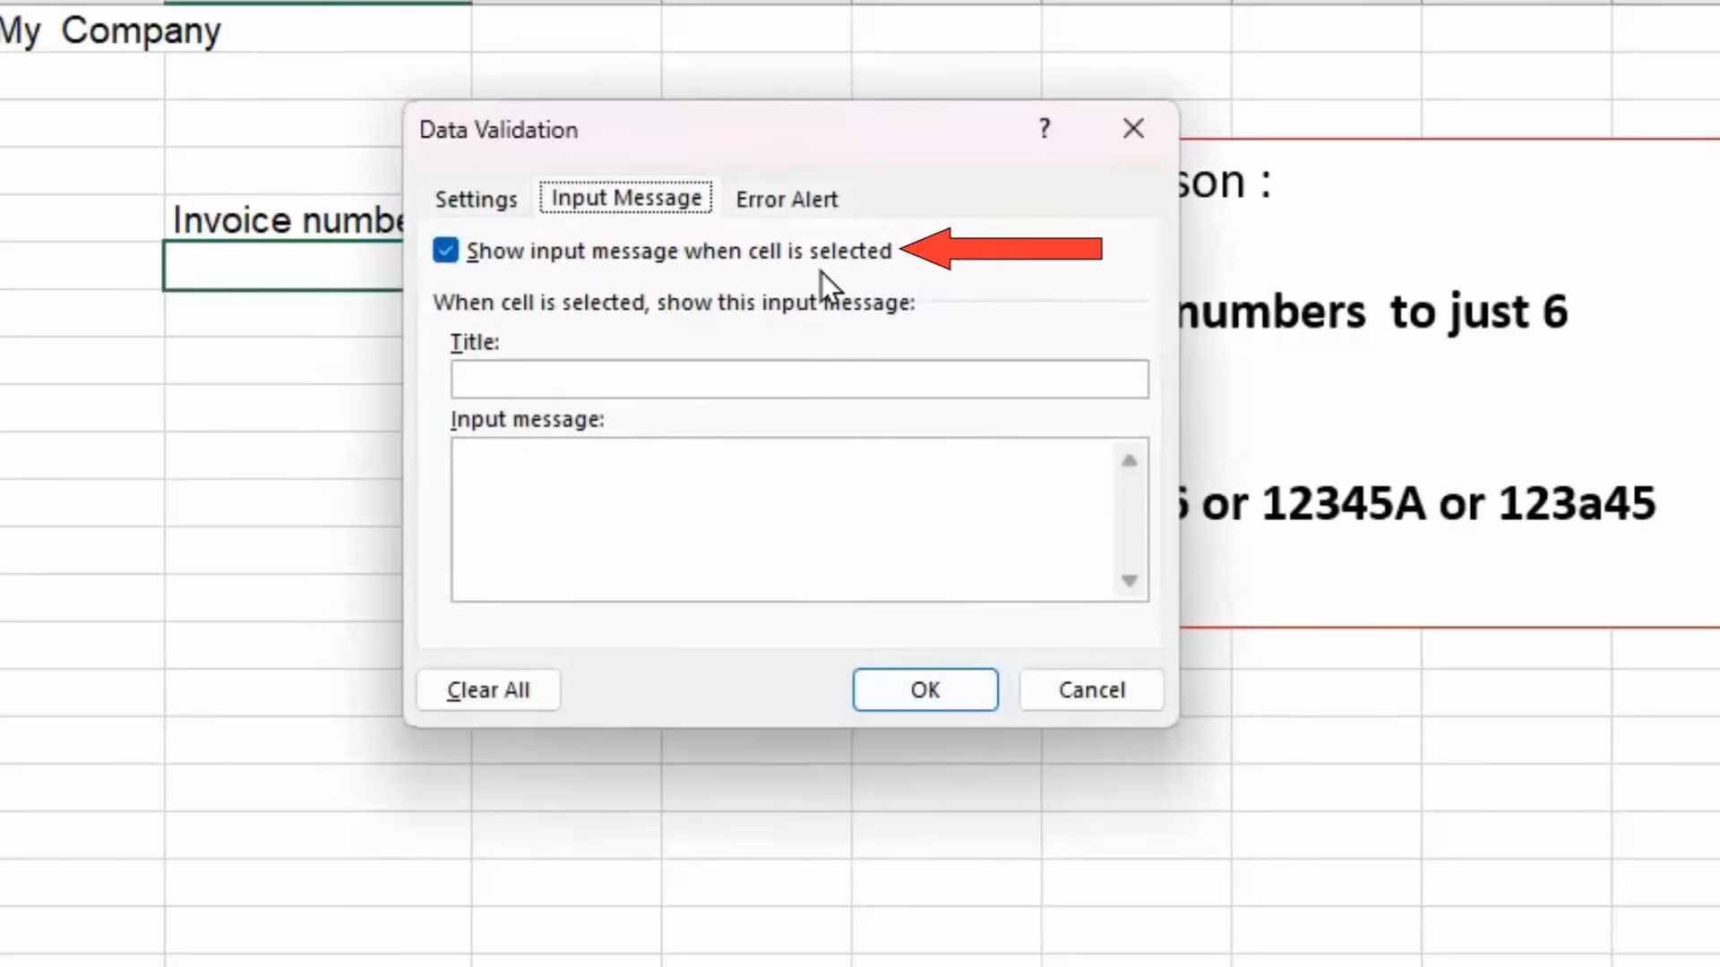
click(549, 472)
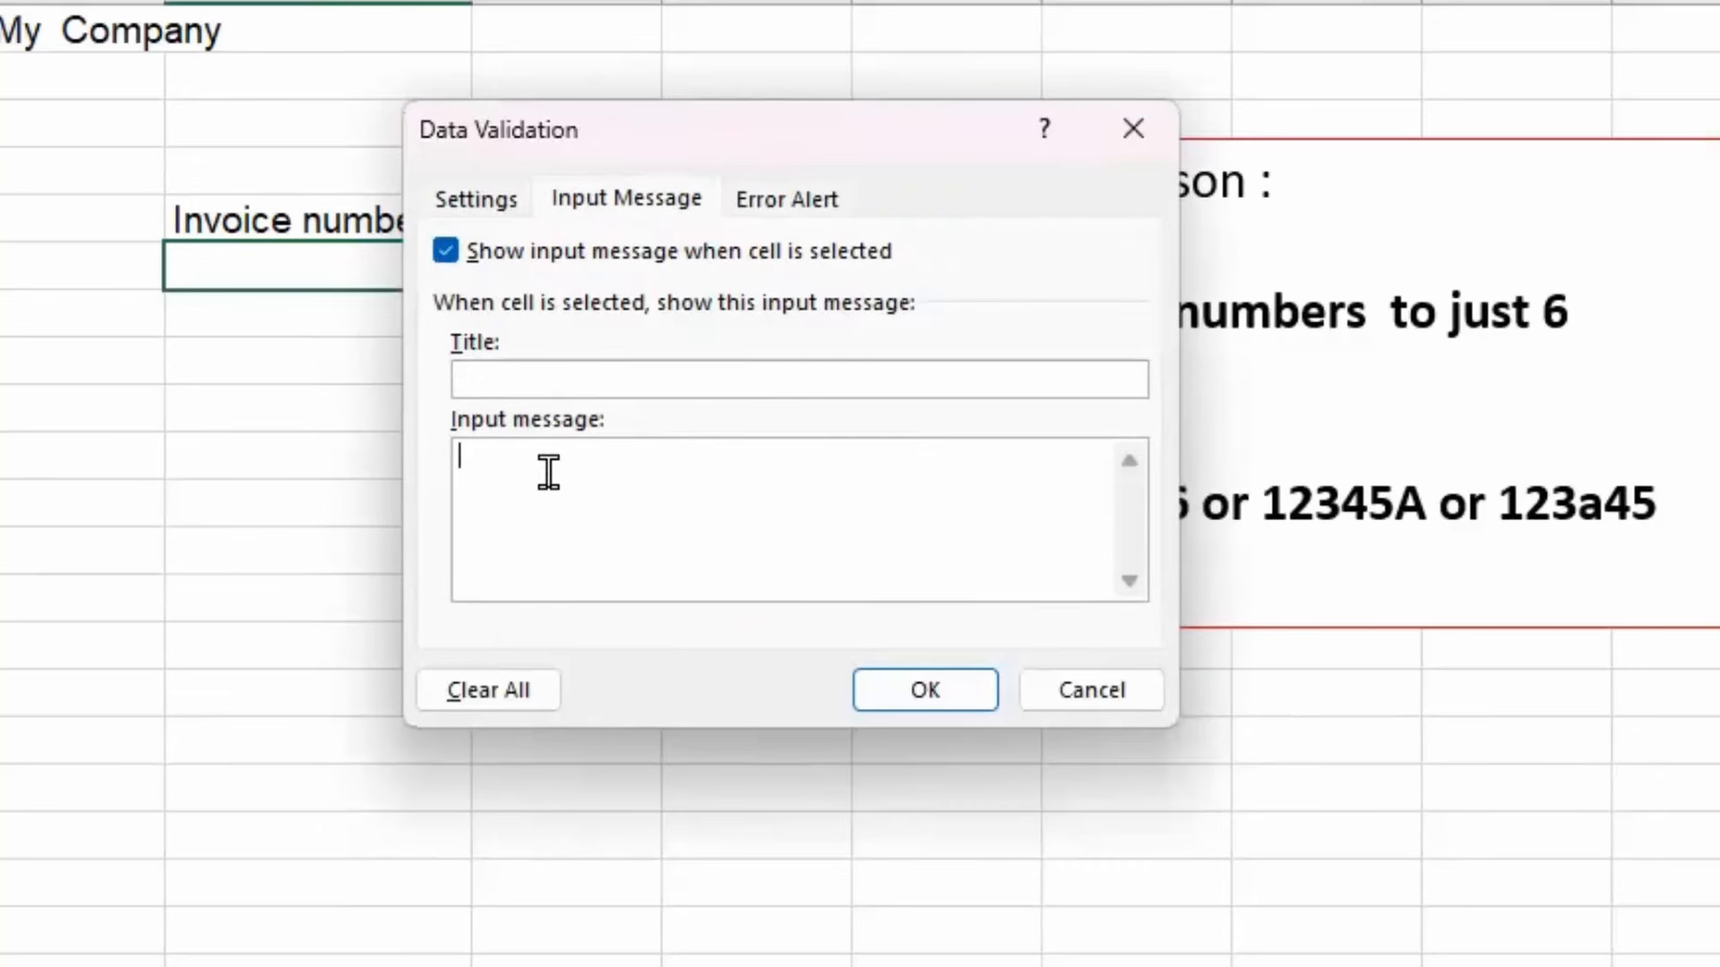
text(Please use 6 Characters)
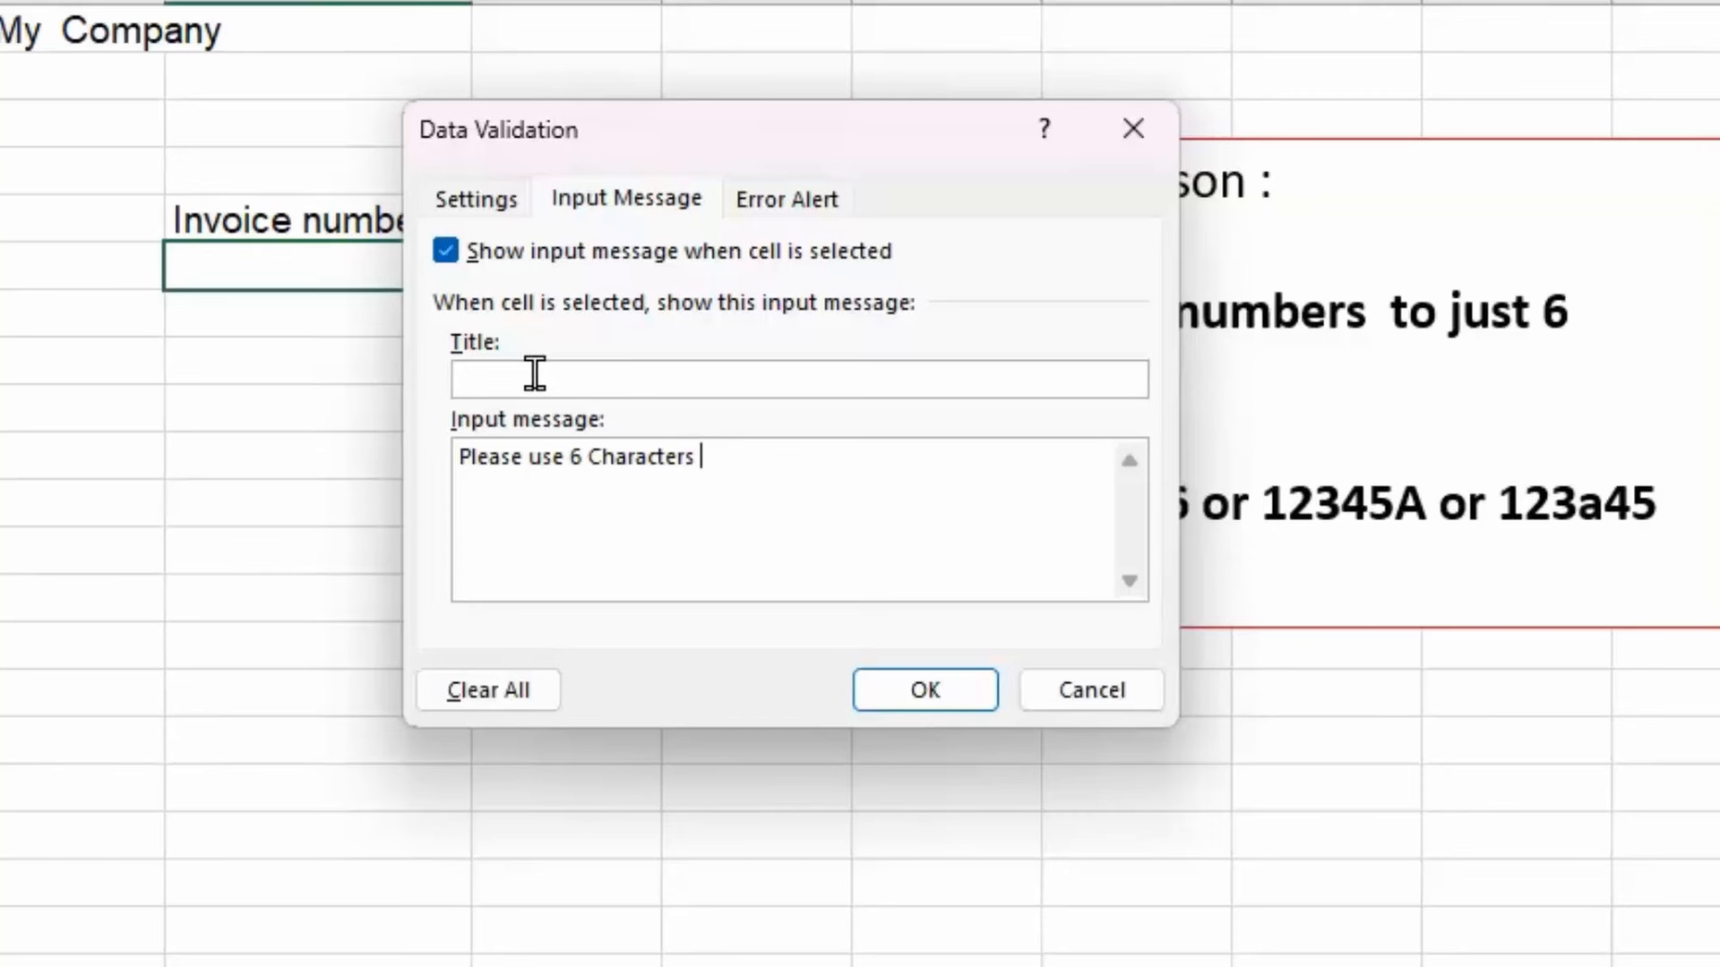
click(897, 687)
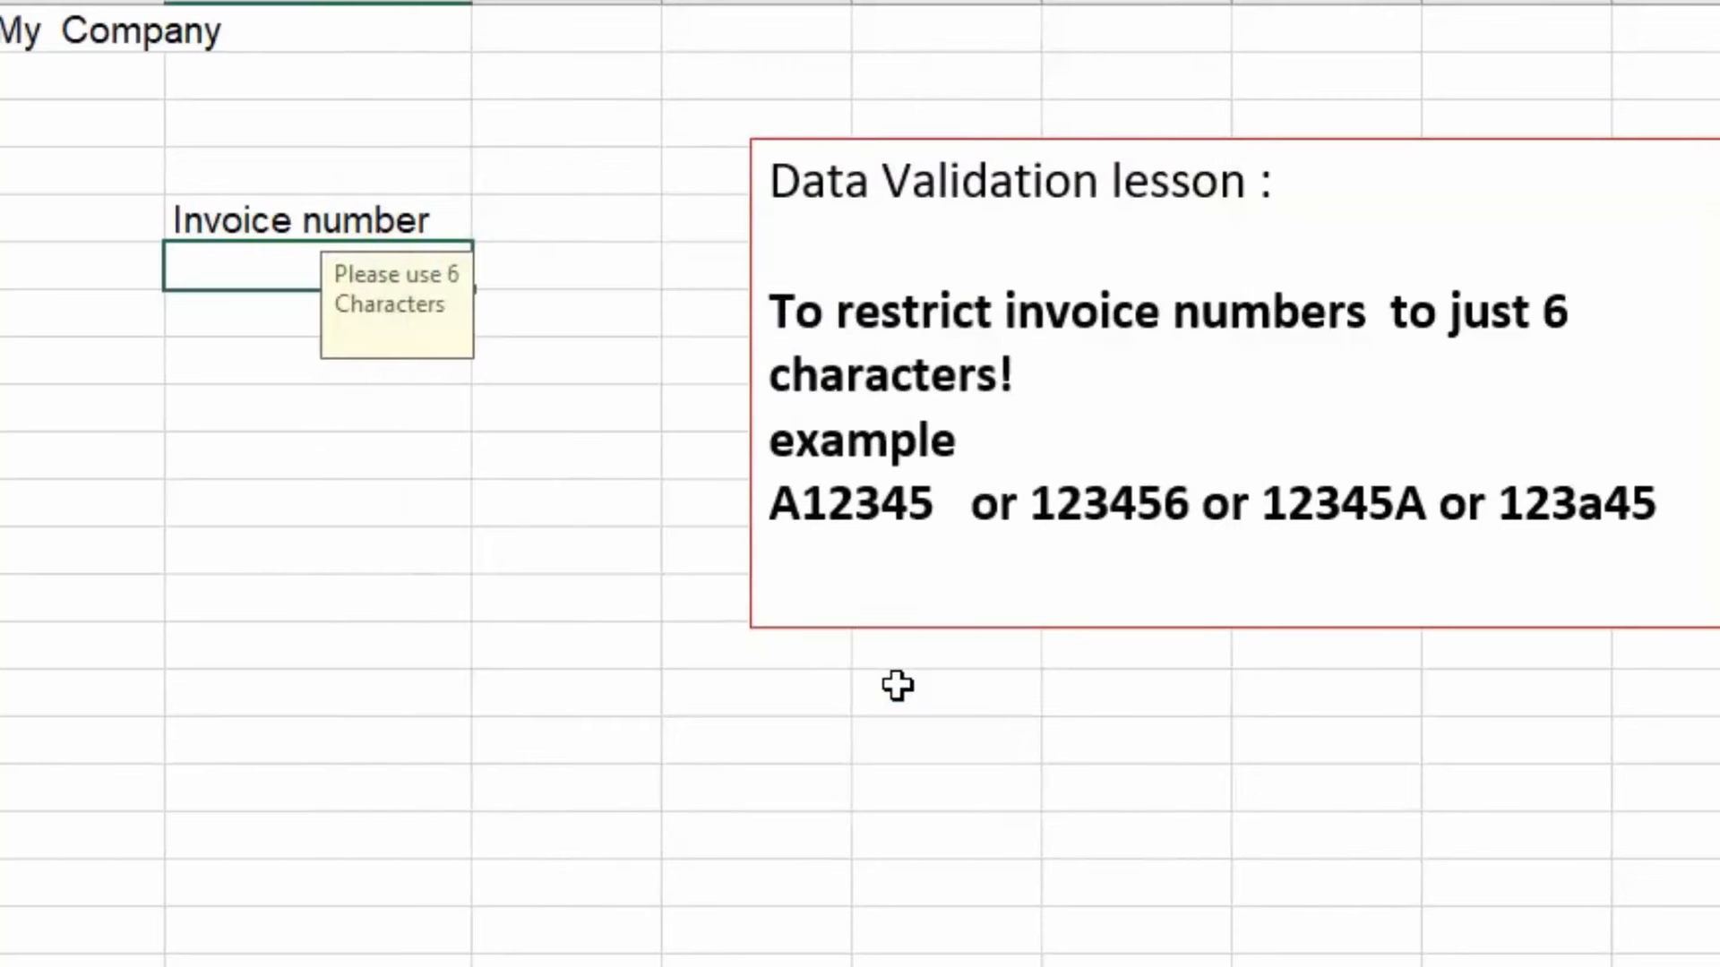